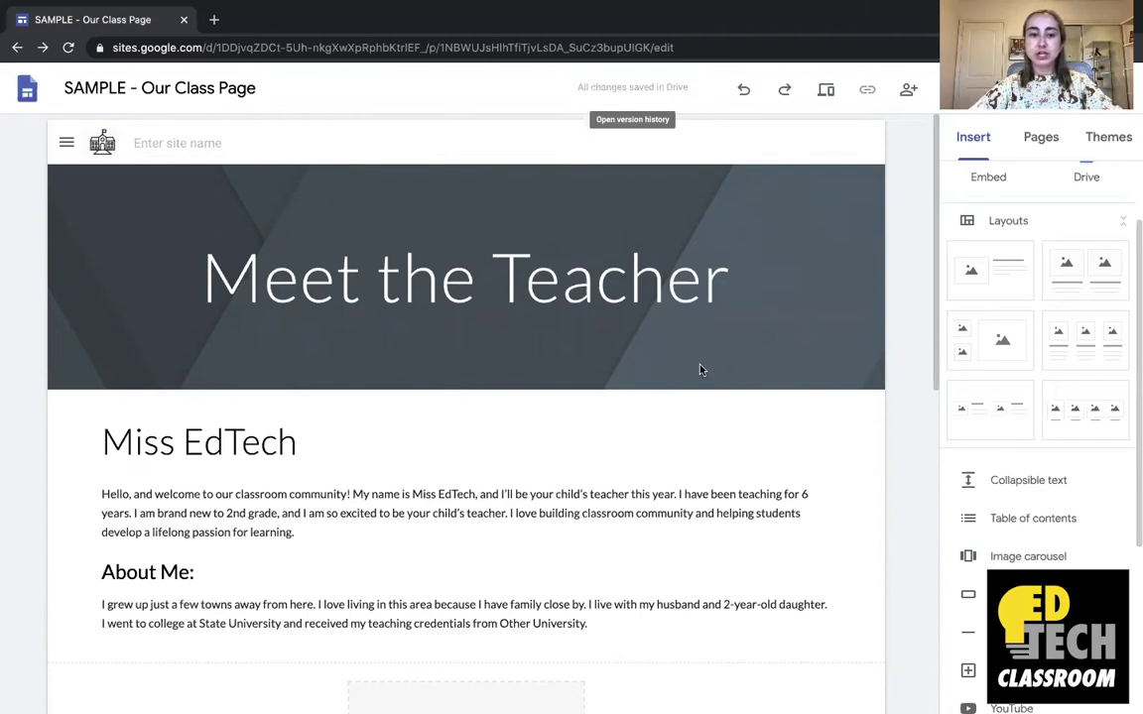
Scroll through the page and glance at the theme options before returning to Insert
scroll(520, 401, "down", 1)
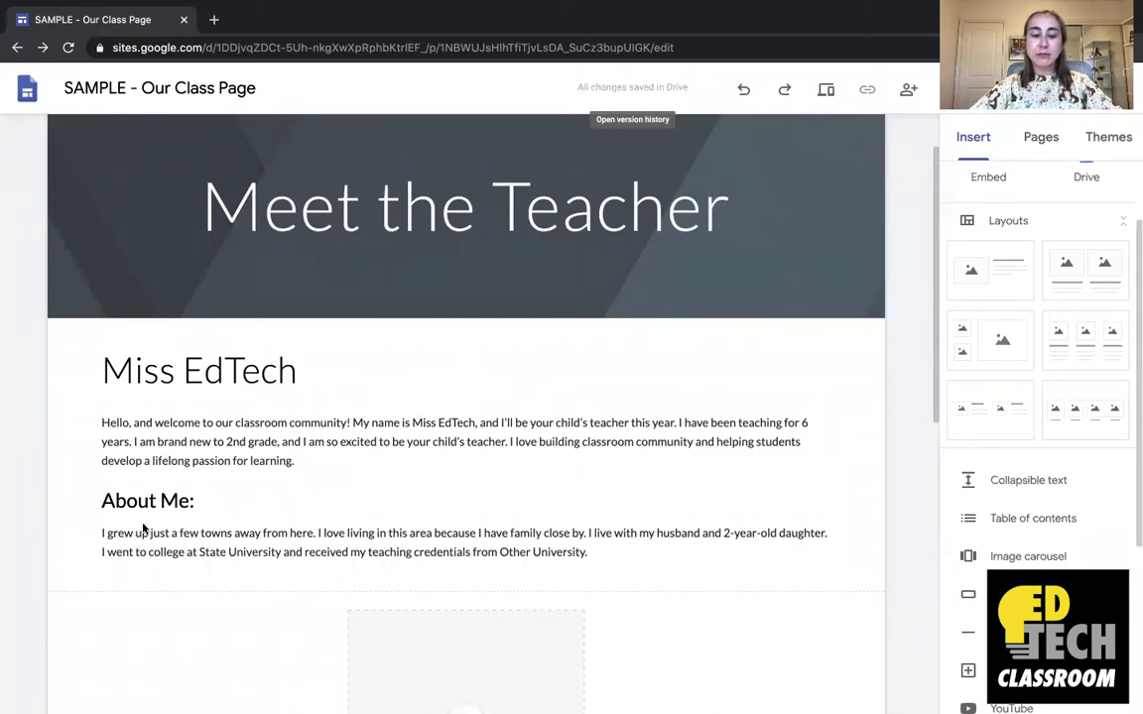
scroll(151, 558, "down", 2)
scroll(150, 559, "down", 2)
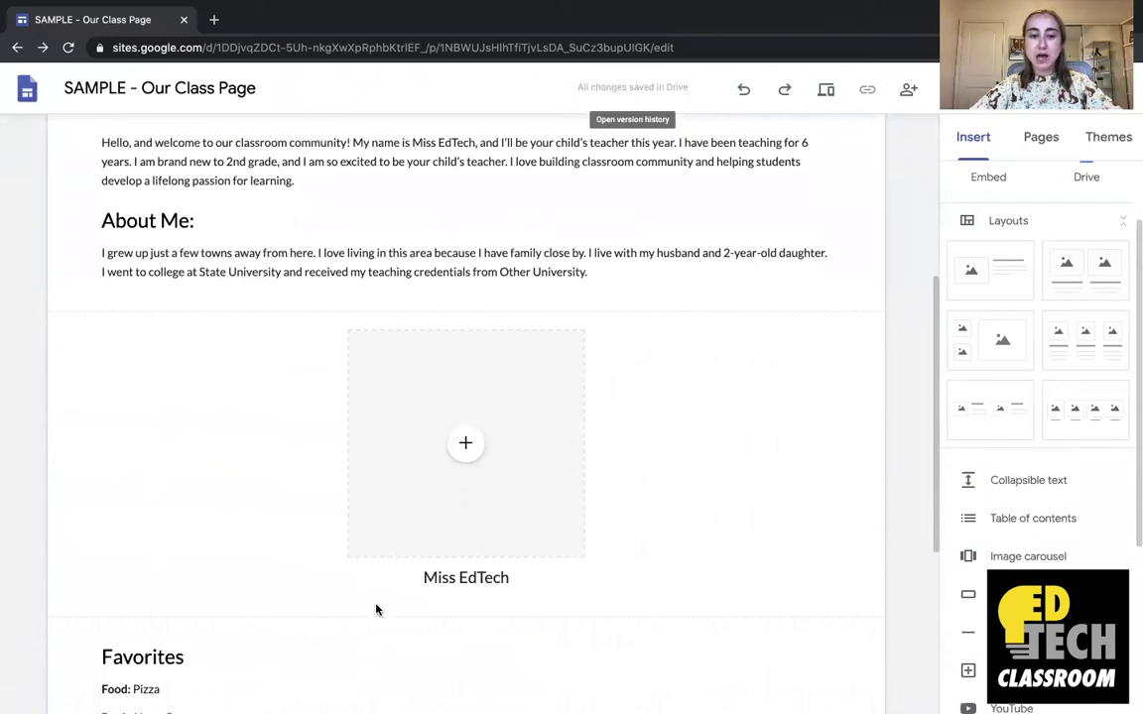
scroll(376, 610, "down", 3)
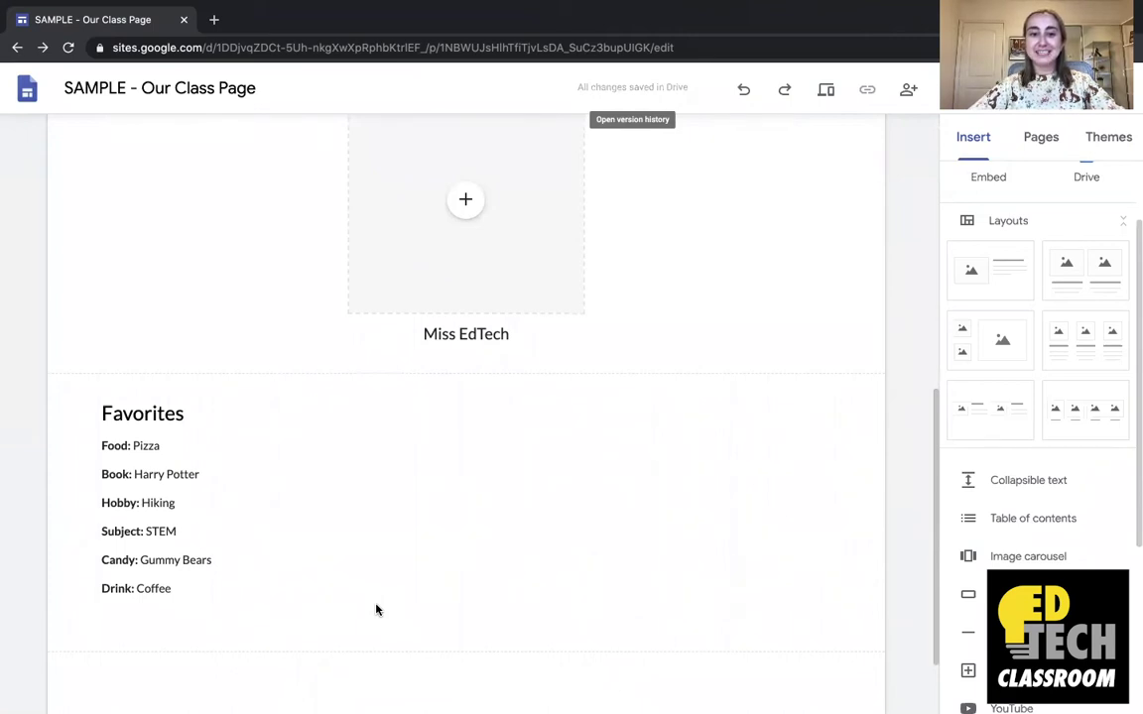
scroll(376, 609, "up", 6)
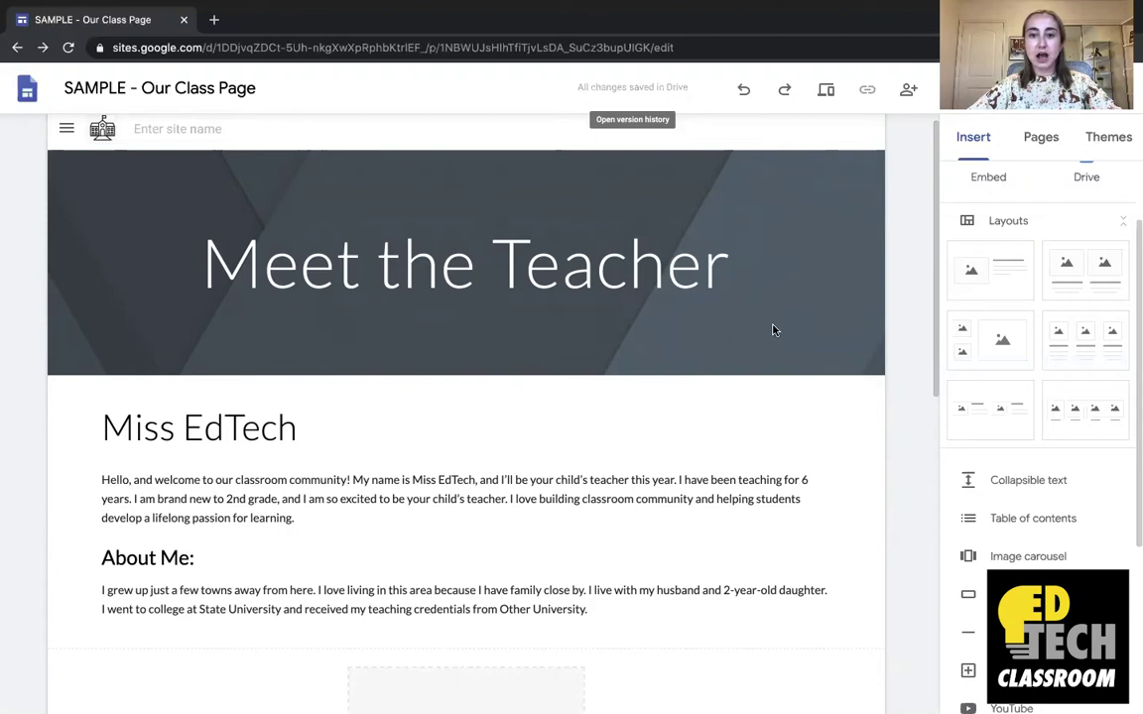
left_click(1123, 140)
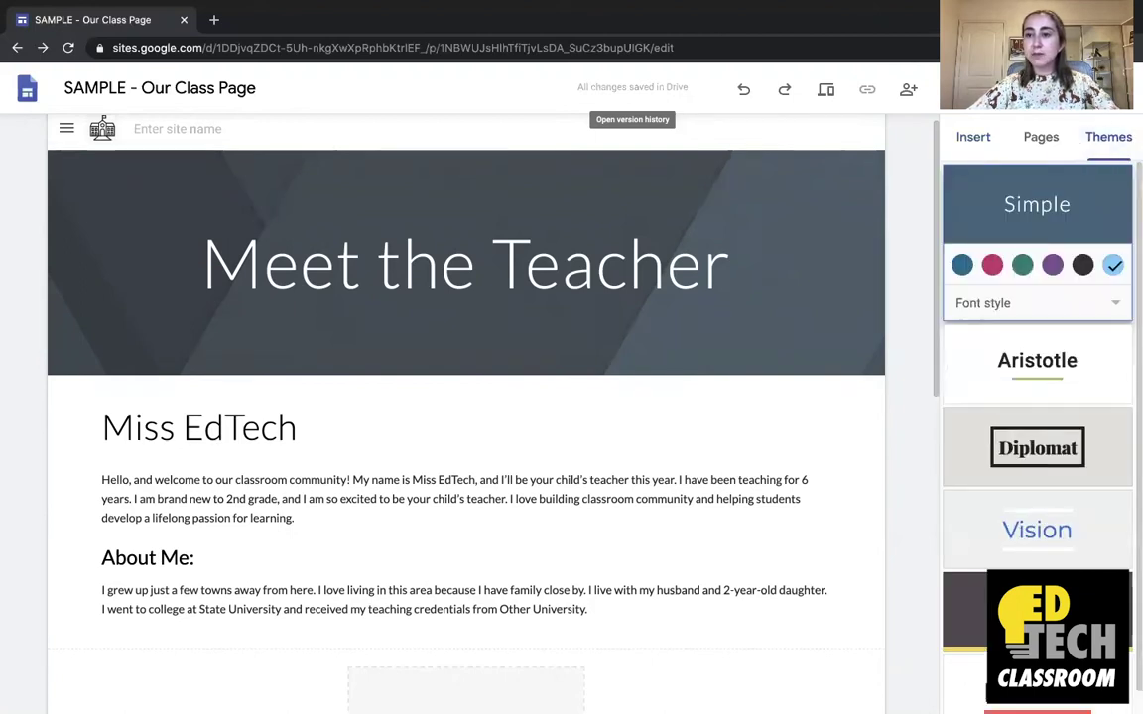
left_click(973, 157)
Delete the 'Meet the Teacher' title text box from the header banner
mouse_move(754, 248)
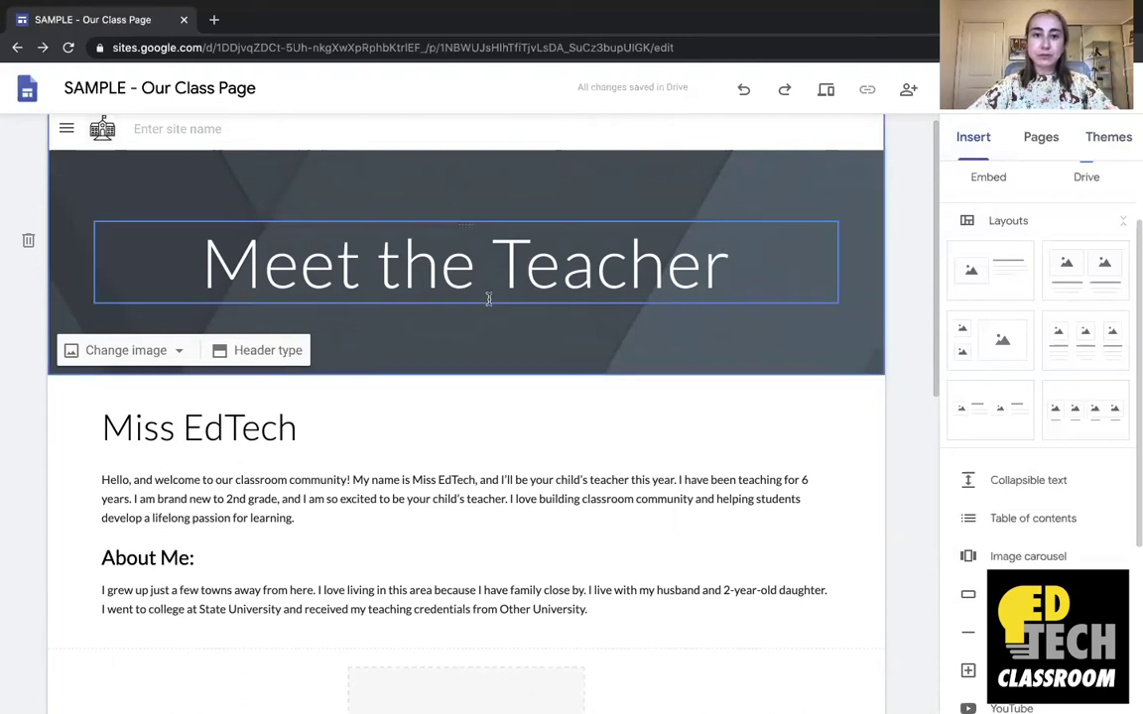
left_click(367, 224)
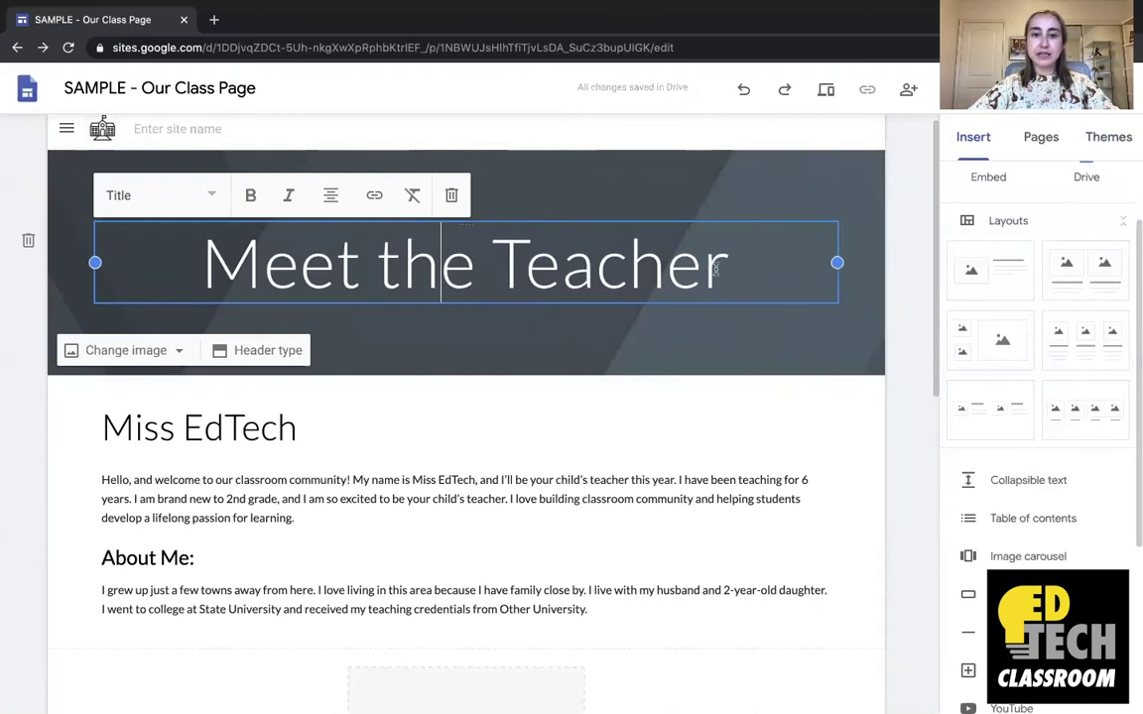
left_click(452, 197)
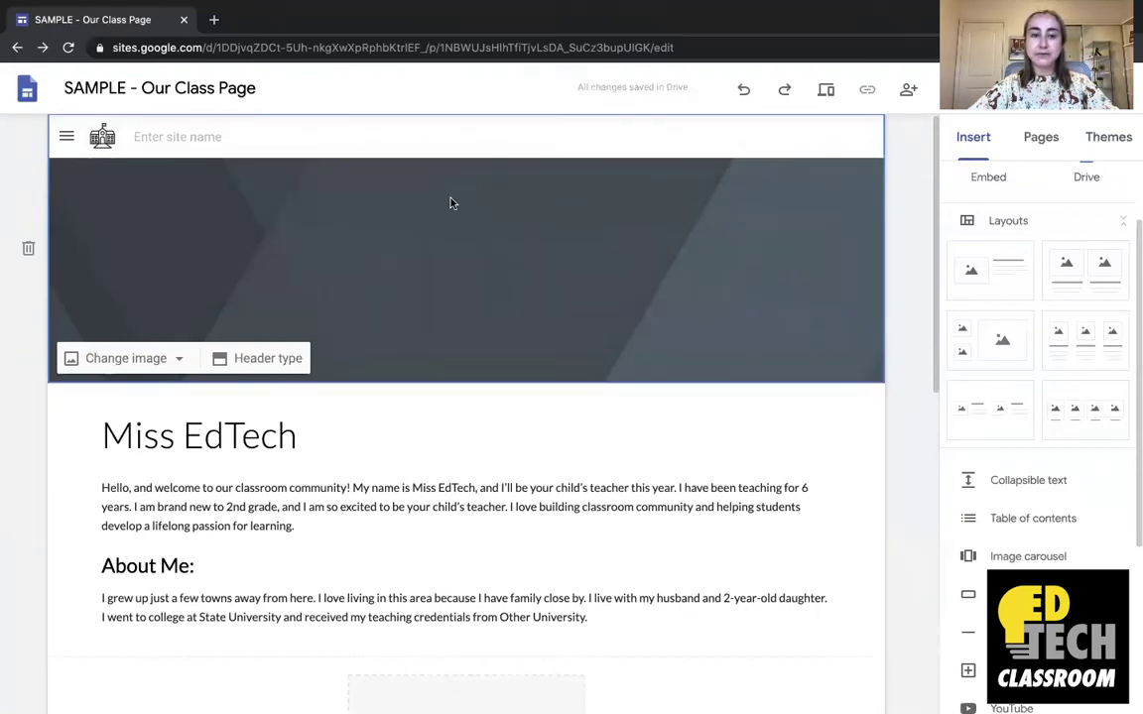
Open the Drive image picker at CLASS PAGE - Google Sites > Headers for the header
left_click(137, 362)
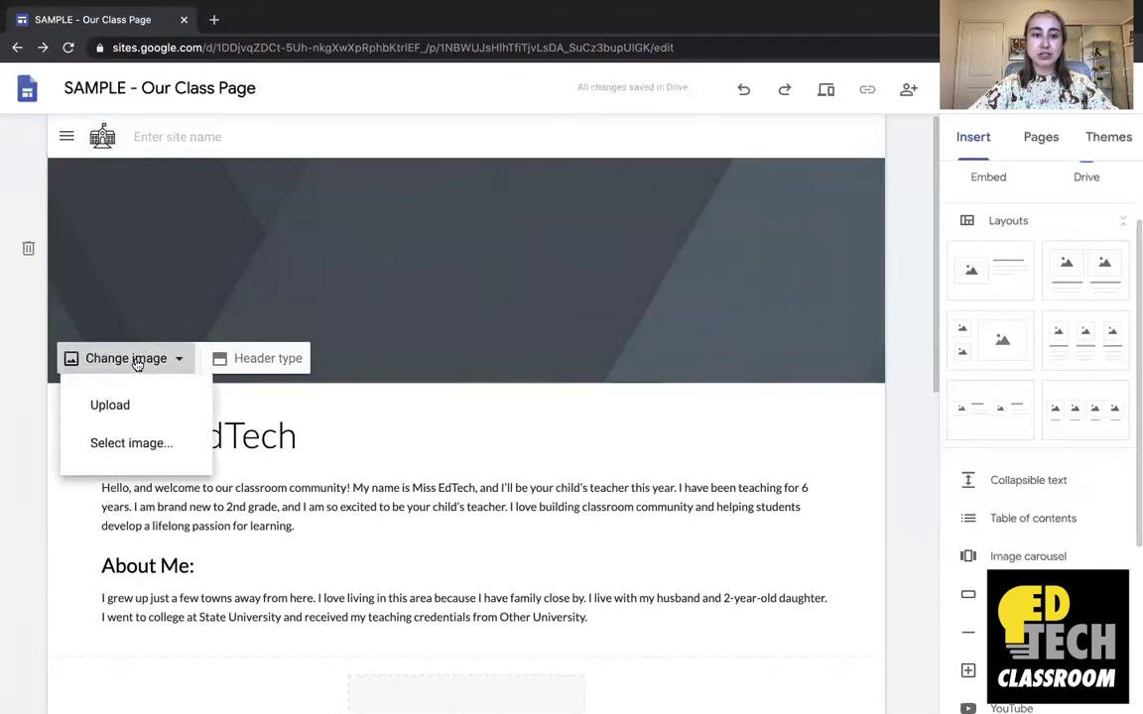
left_click(141, 448)
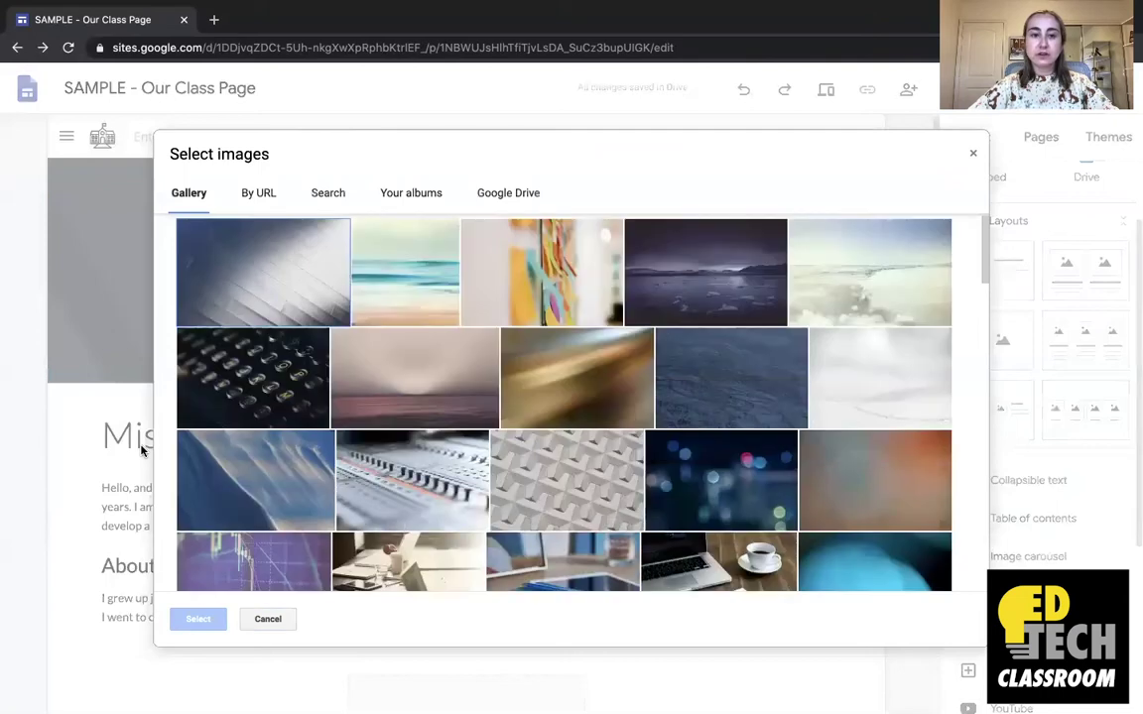
left_click(523, 192)
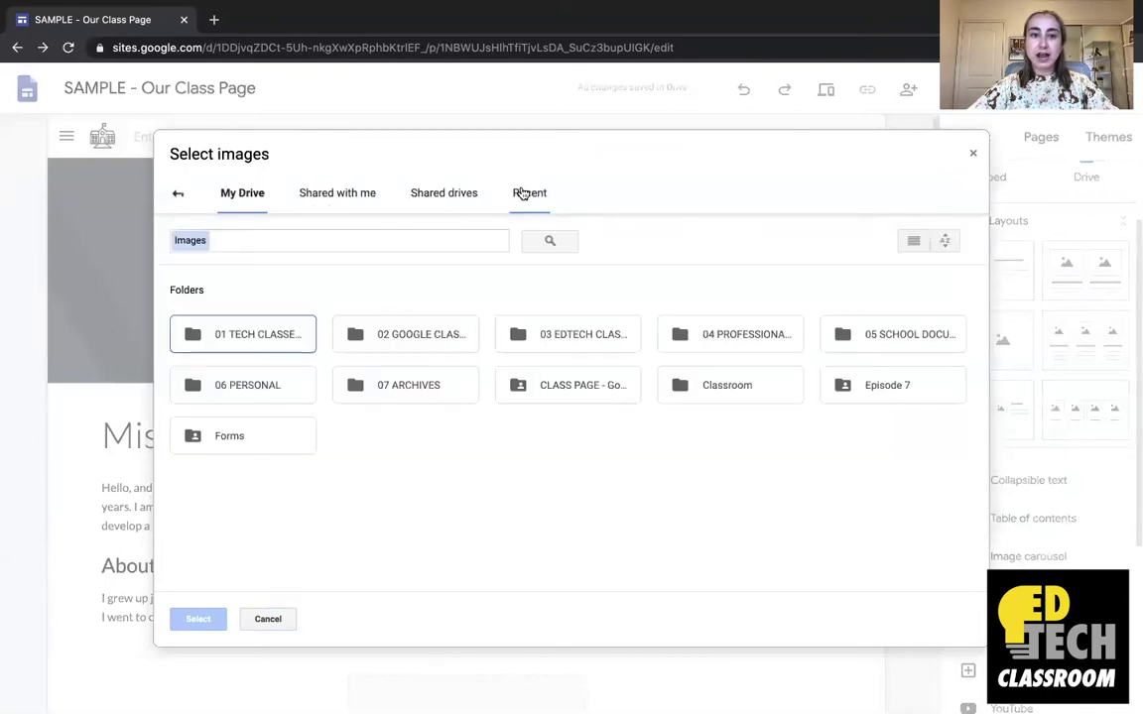
double_click(560, 387)
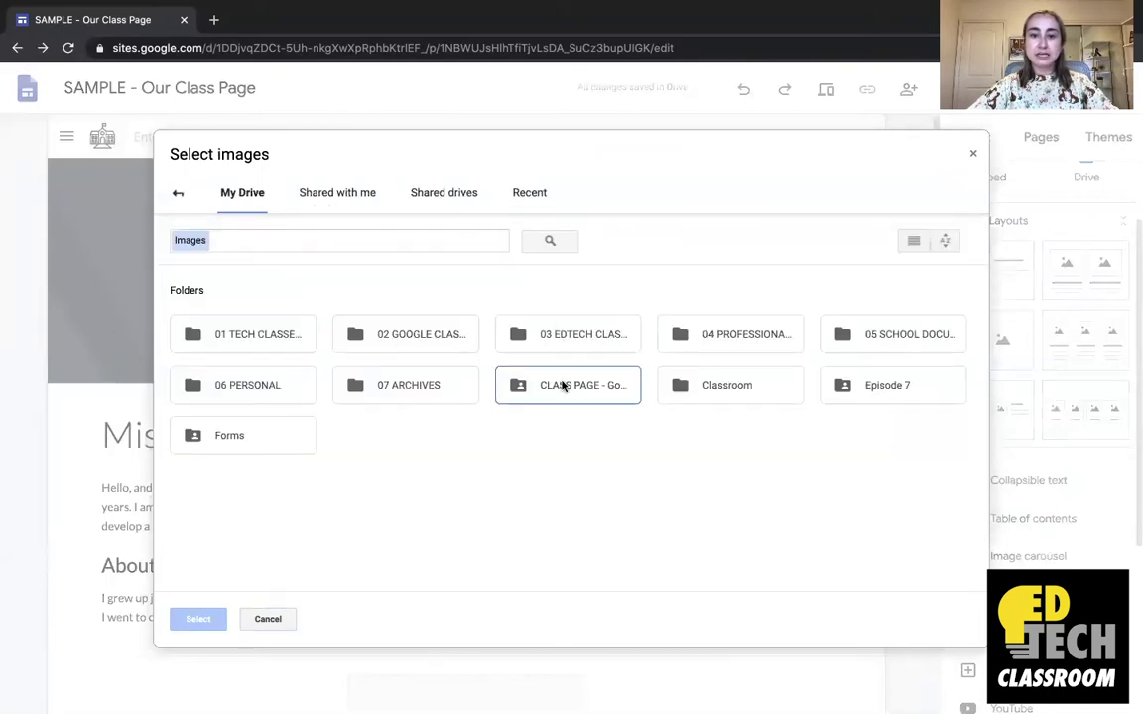
double_click(227, 355)
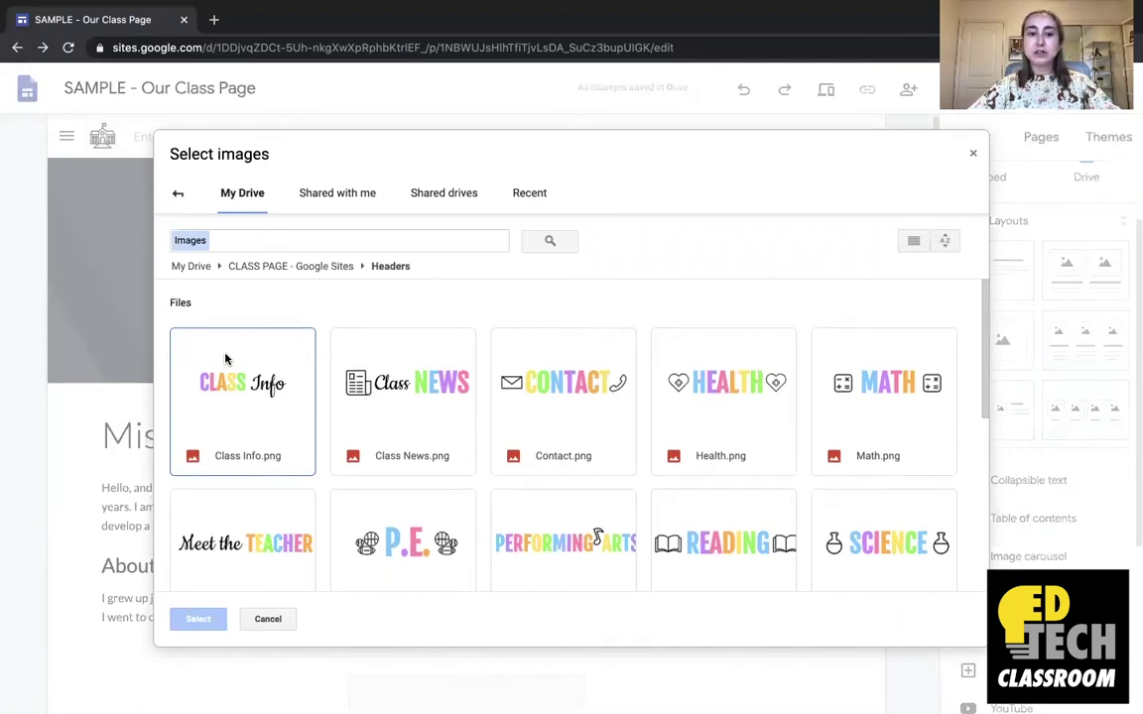
Browse the Headers folder and pick the Meet the Teacher header image
scroll(227, 359, "down", 2)
scroll(226, 359, "down", 3)
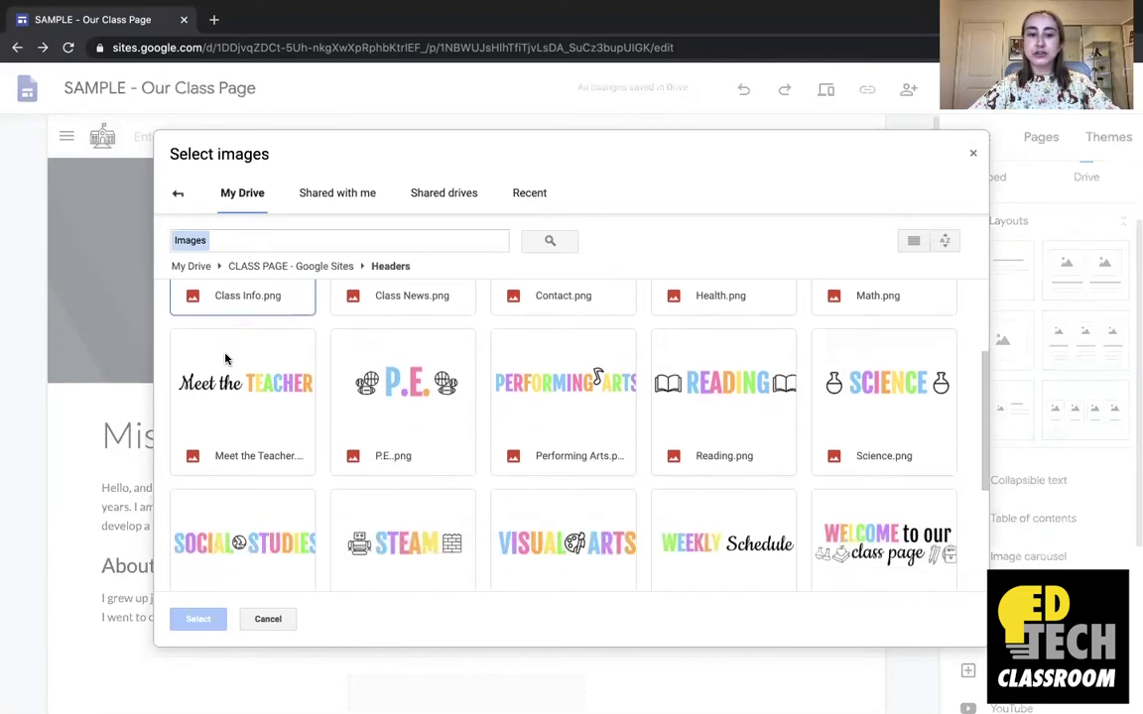
scroll(226, 359, "down", 2)
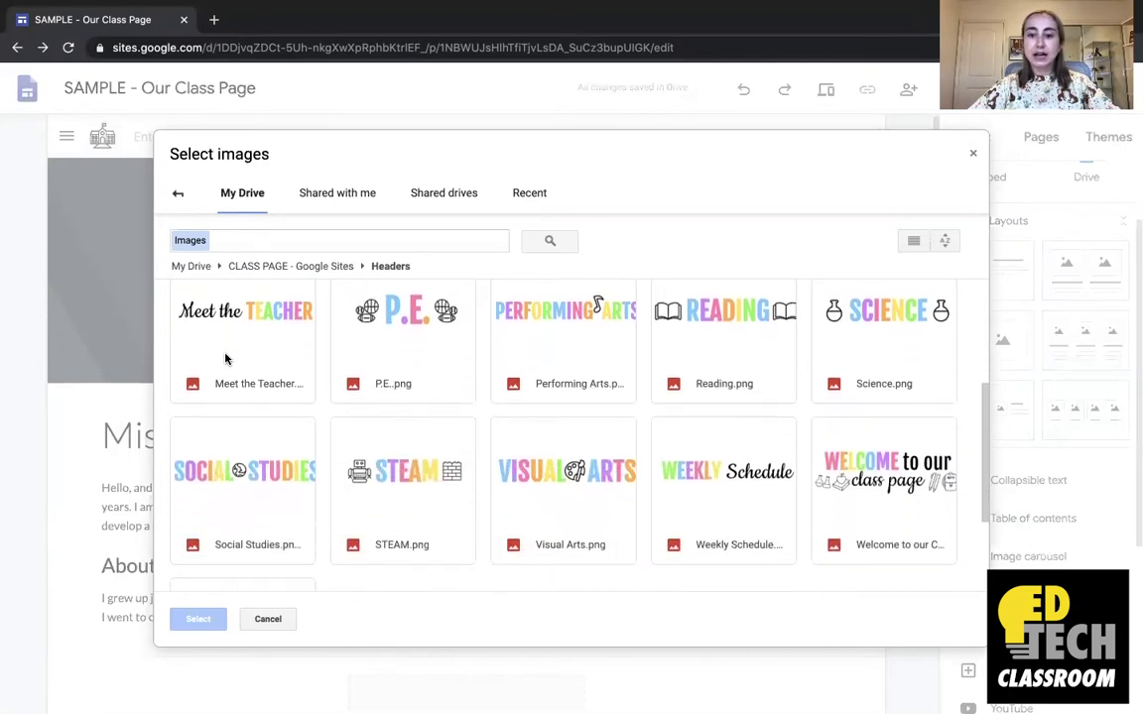
scroll(227, 359, "down", 2)
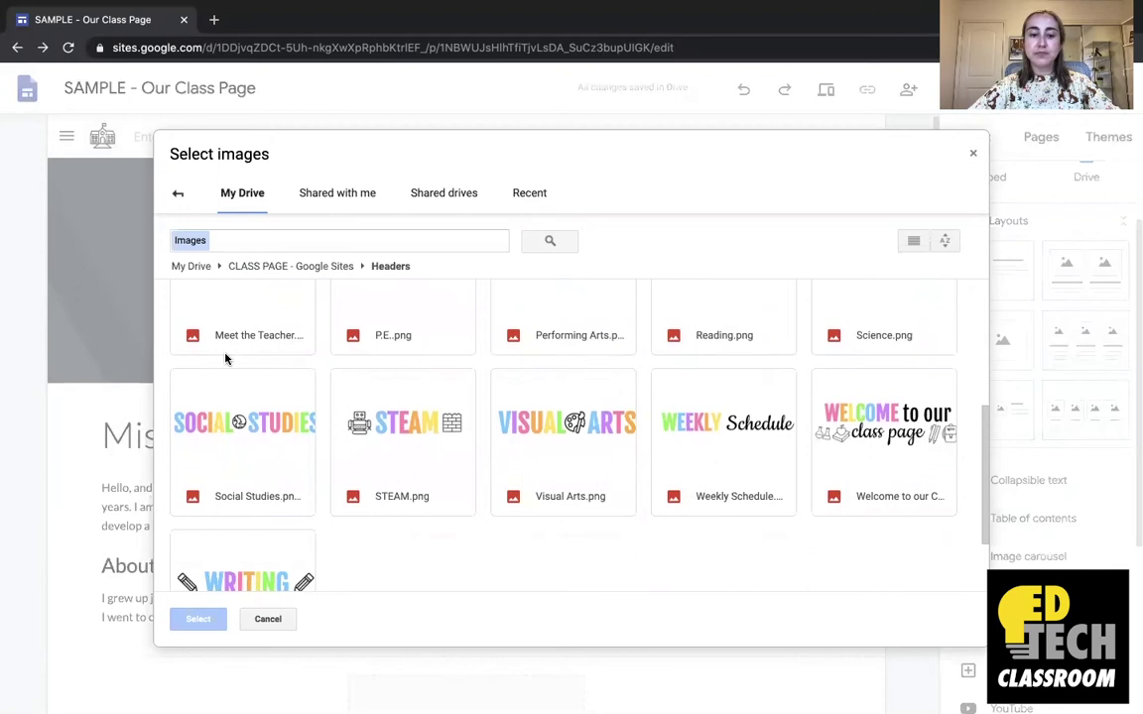
scroll(226, 359, "down", 1)
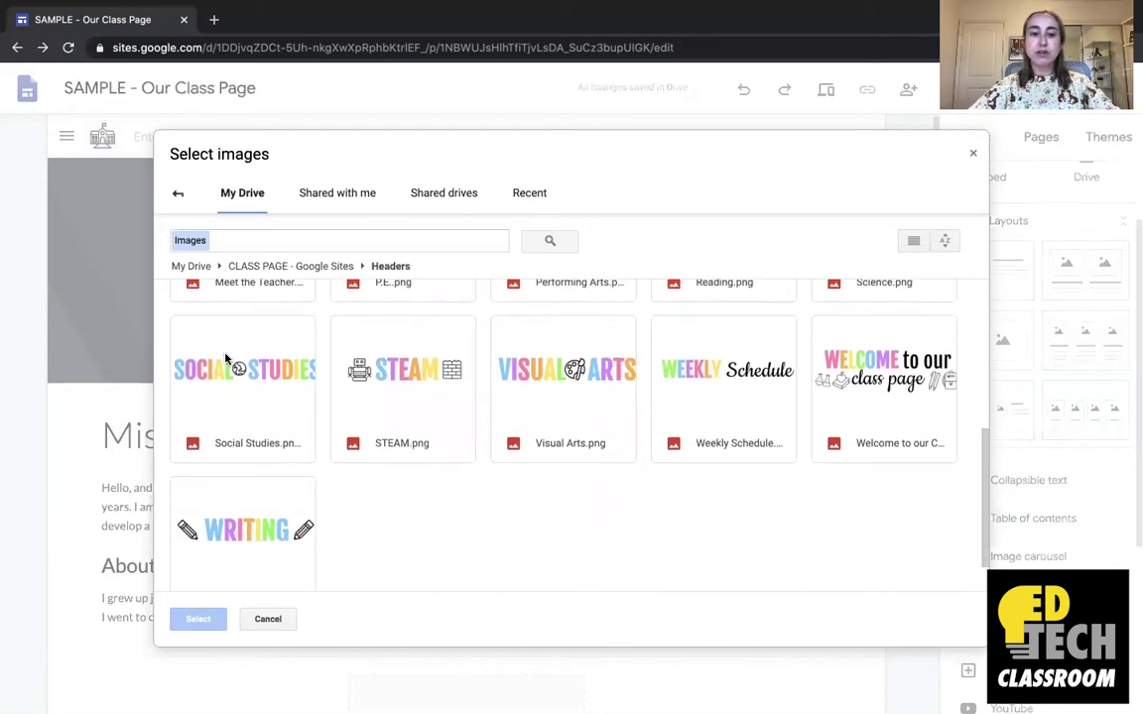
scroll(226, 359, "up", 4)
scroll(226, 359, "up", 1)
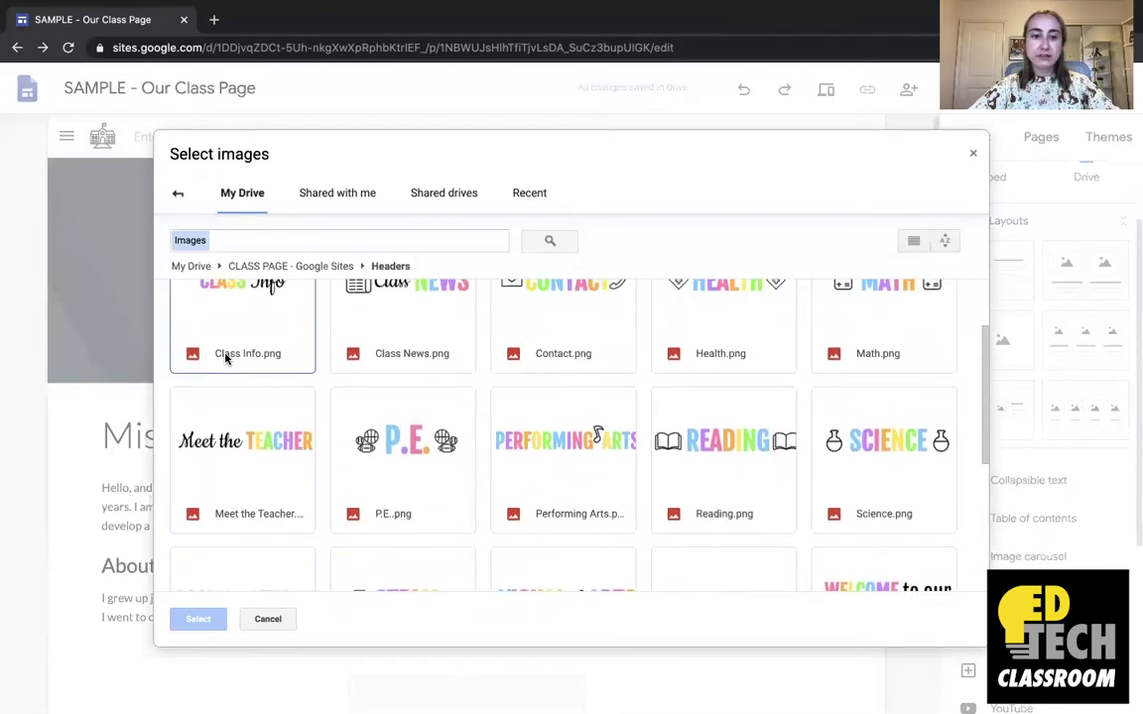
left_click(274, 462)
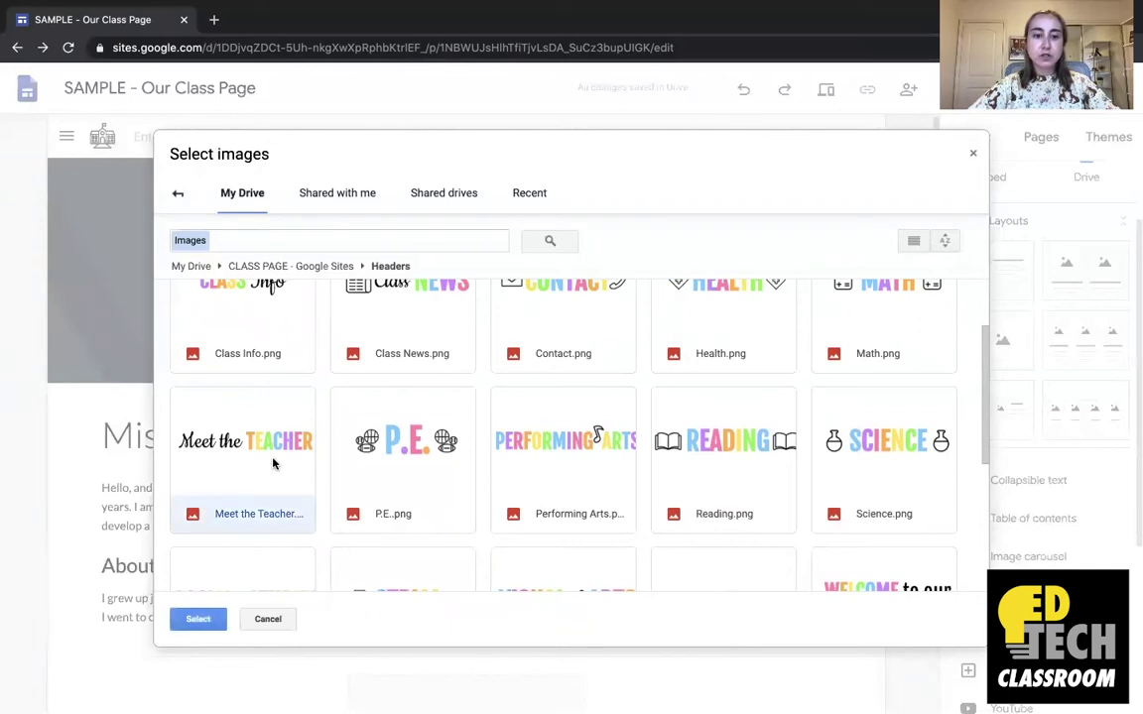
Apply the Meet the Teacher graphic as the banner and turn off its readability dimming
left_click(198, 618)
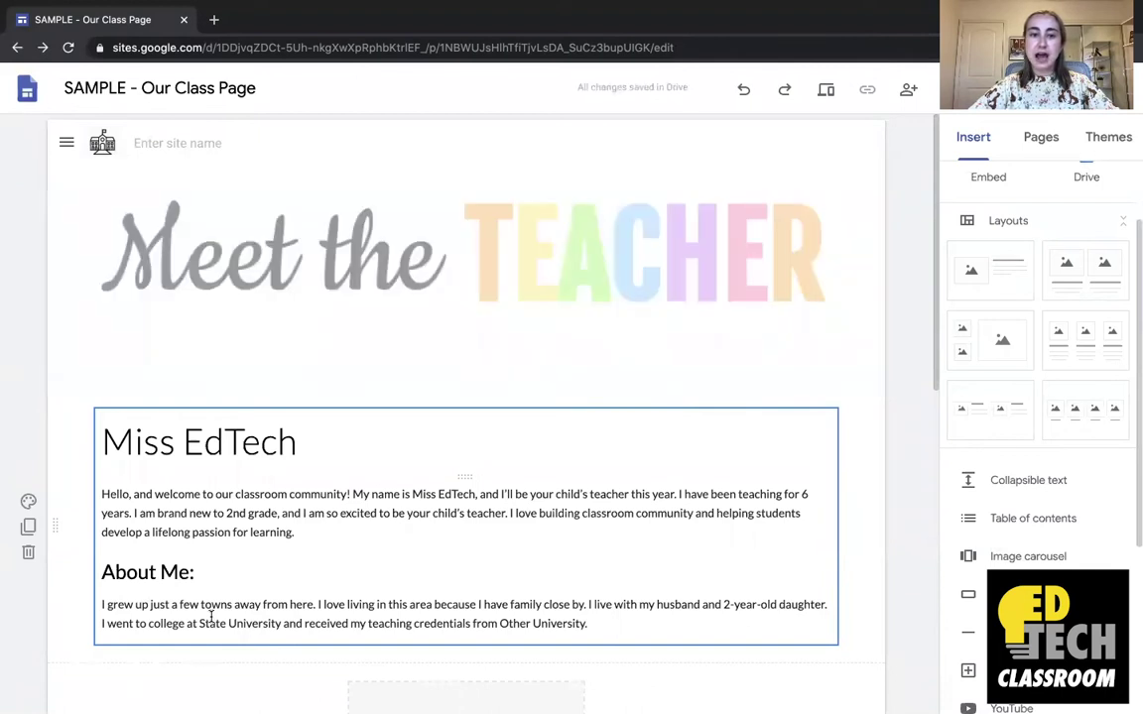
mouse_move(710, 332)
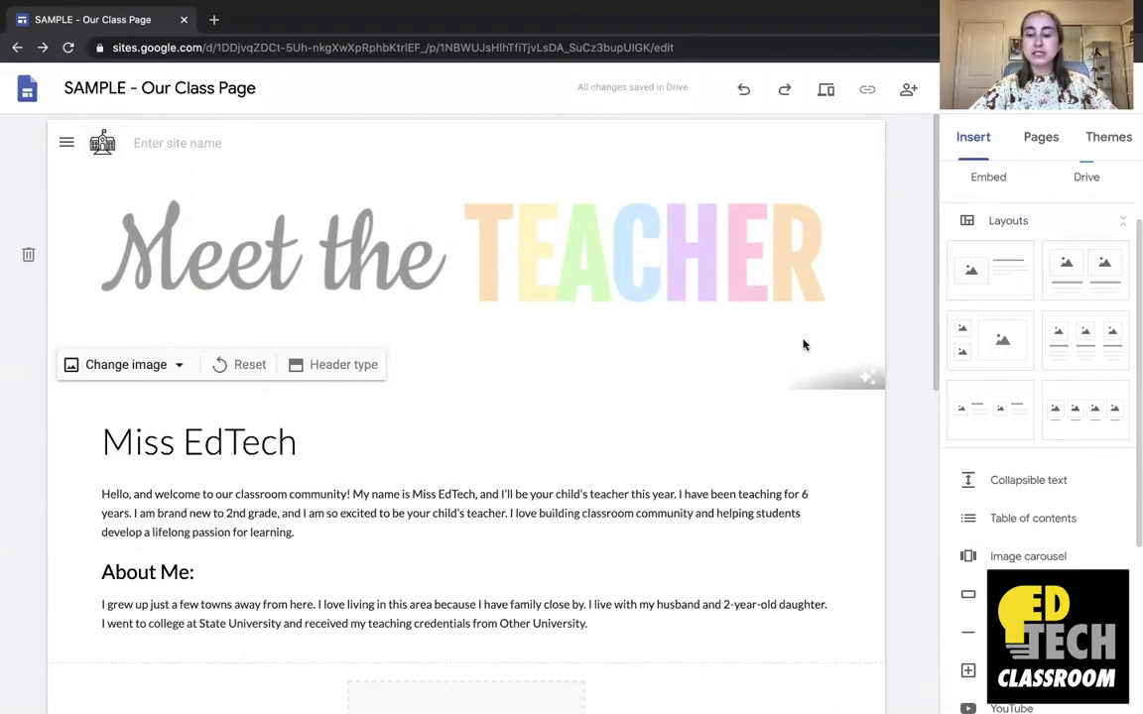
left_click(870, 382)
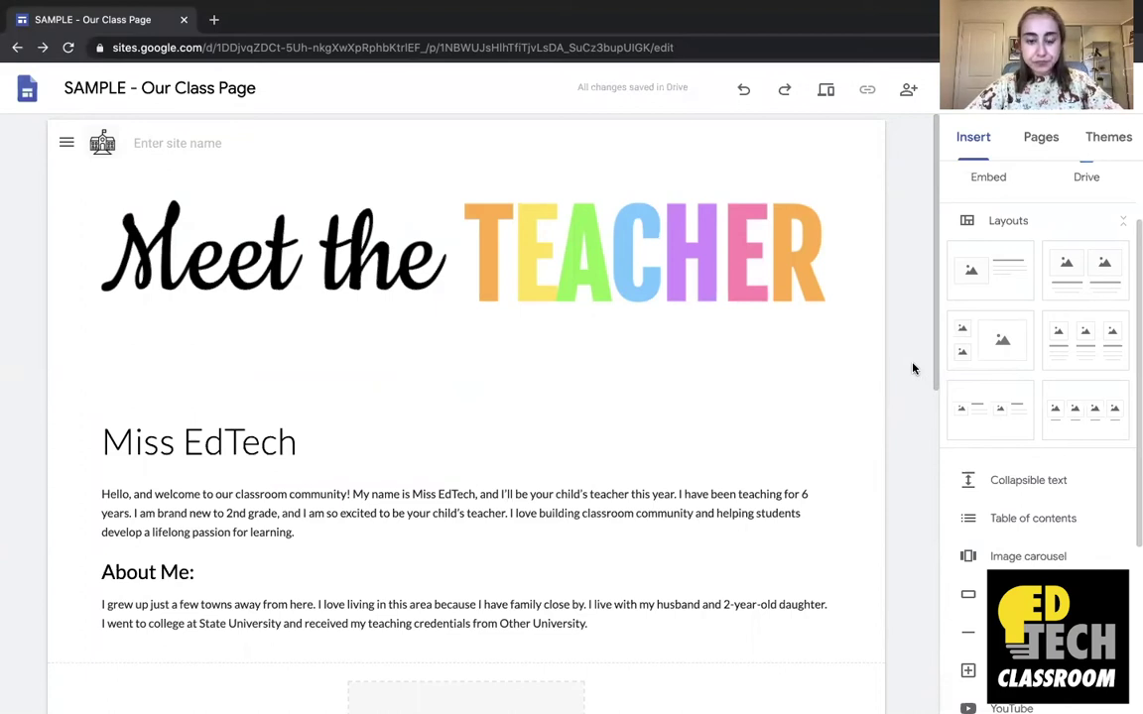
scroll(914, 368, "down", 1)
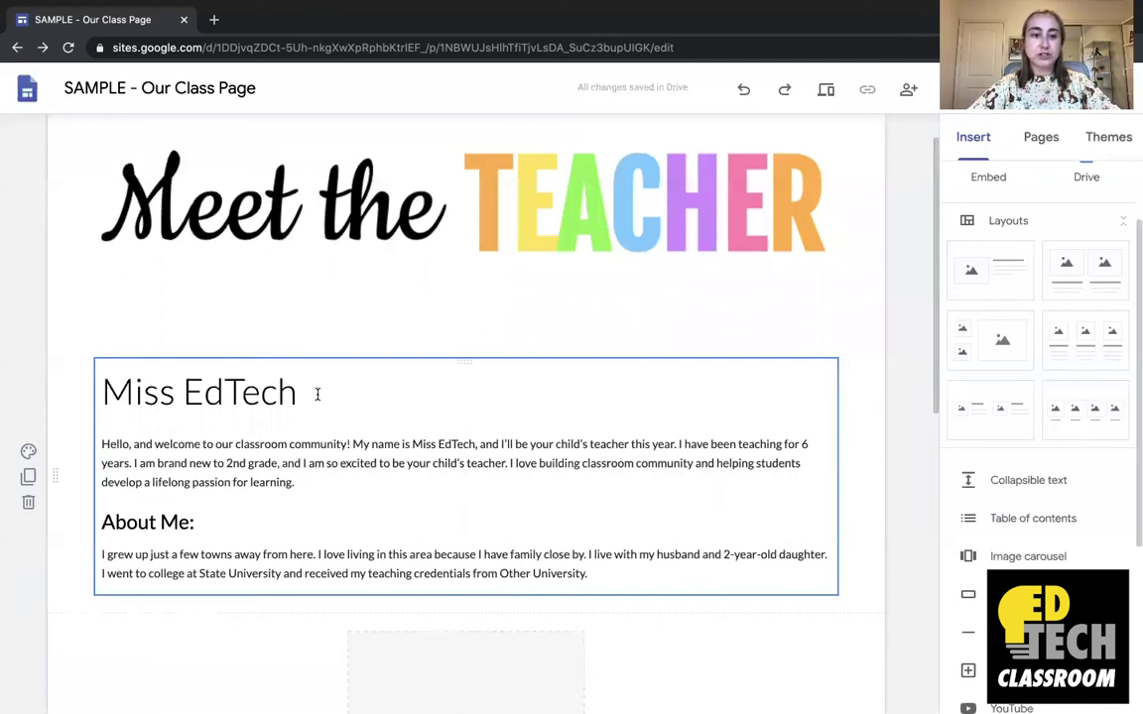
Select the 'Miss EdTech' title text and bold it with Ctrl+B
mouse_move(318, 393)
left_mouse_down()
mouse_move(88, 389)
mouse_move(304, 386)
left_mouse_up()
left_click(105, 390)
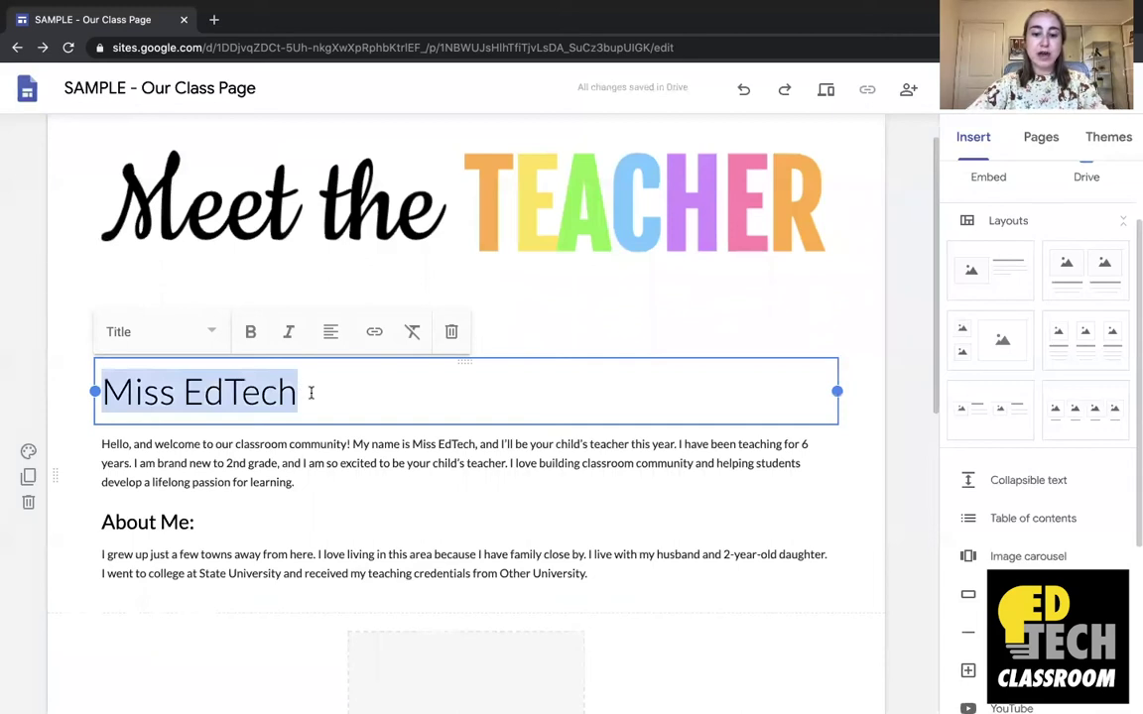
key("ctrl+b")
left_click(358, 489)
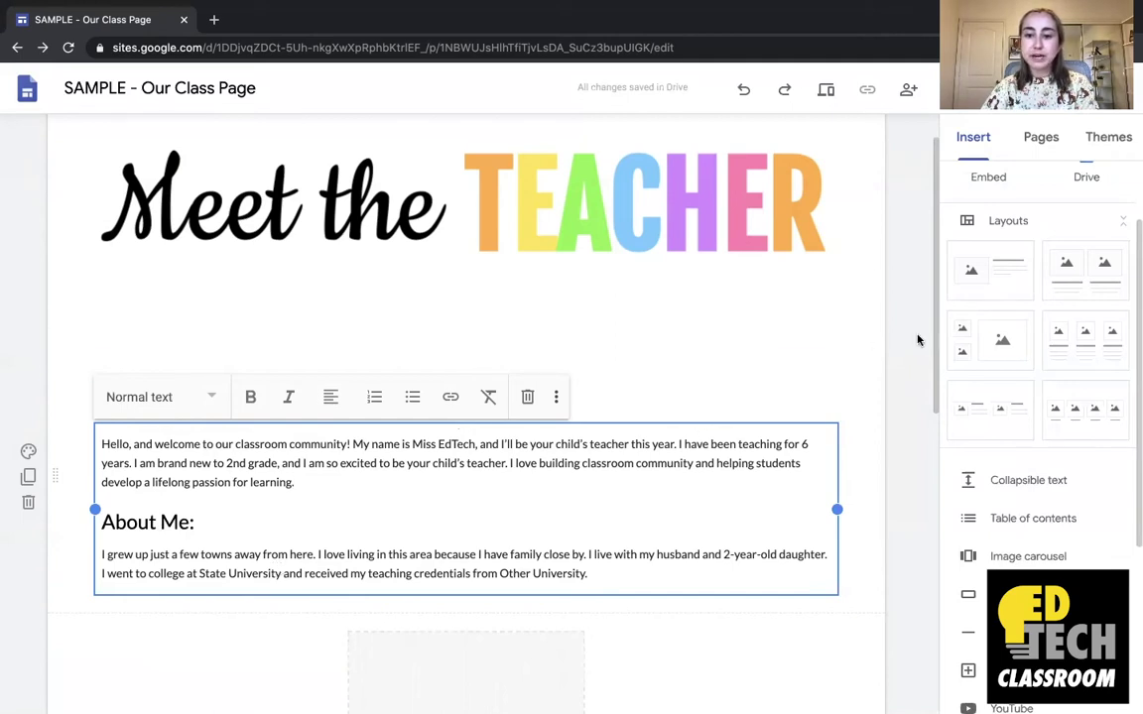
Add an image-beside-text layout under the banner with 'Miss EdTech' as its heading
left_click_drag(1002, 289, 839, 361)
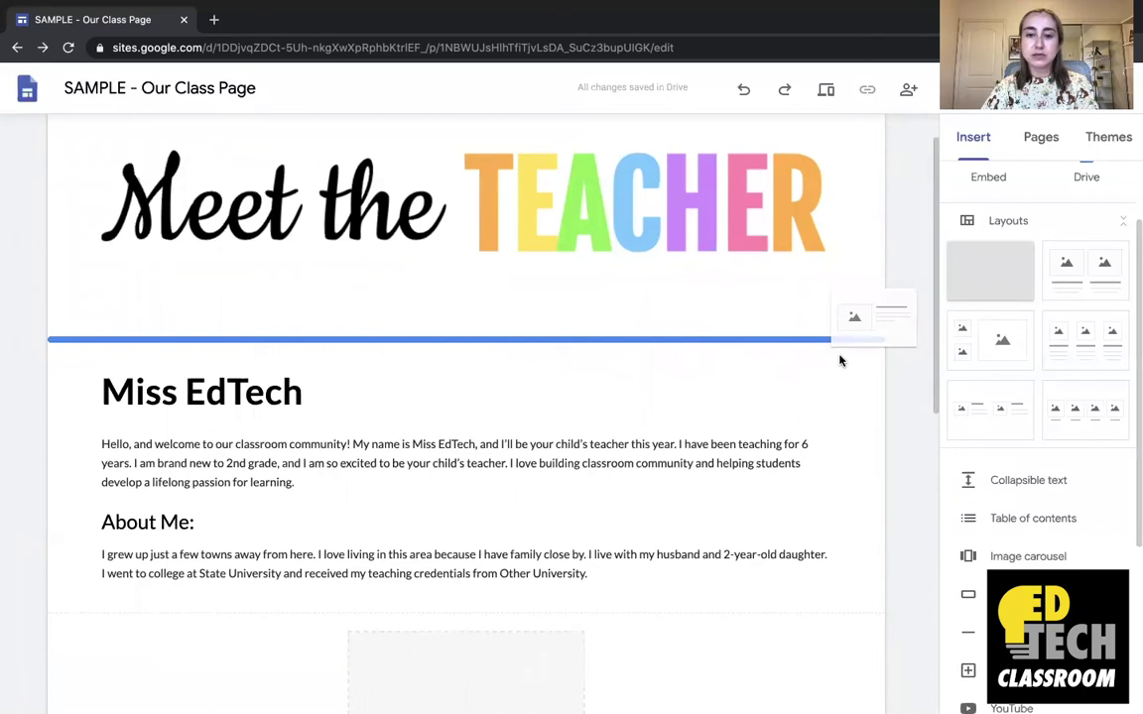
left_click_drag(839, 361, 840, 360)
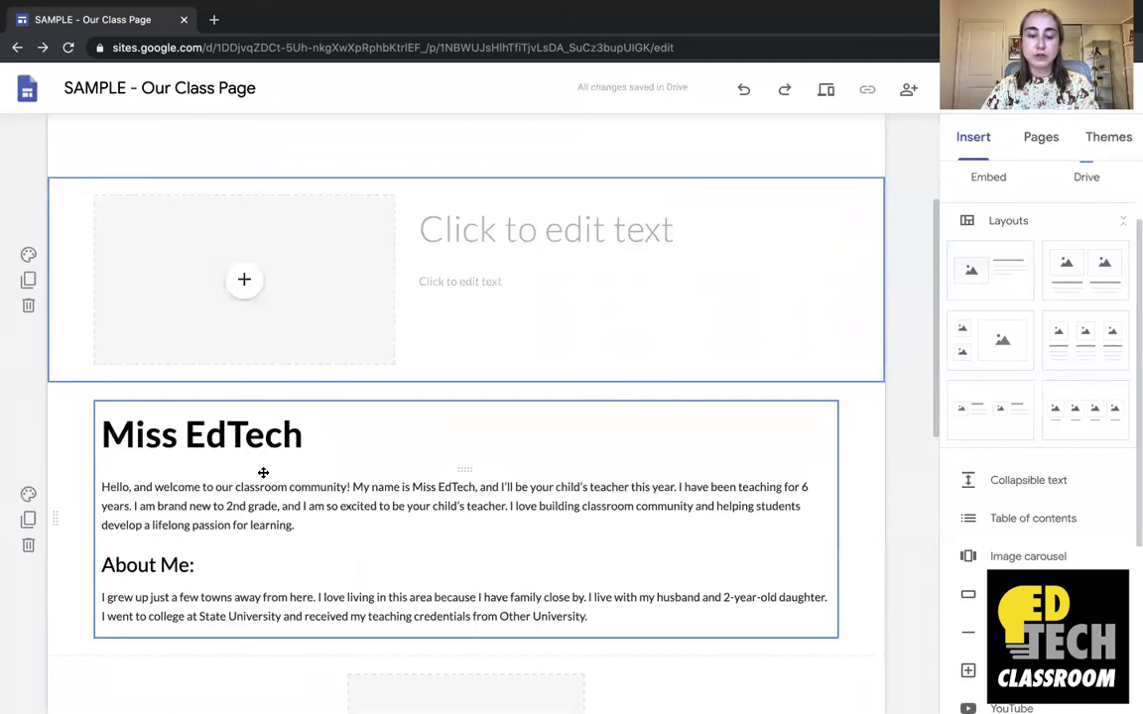
left_click(104, 440)
triple_click(323, 438)
key("ctrl+c")
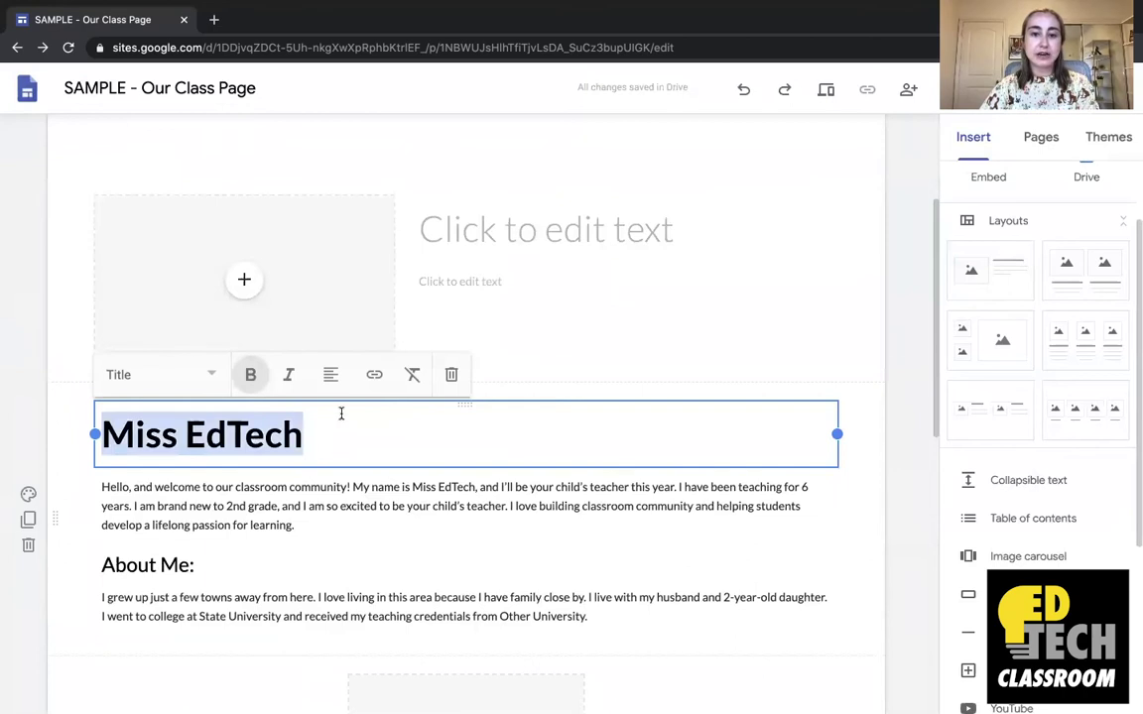
left_click(476, 233)
key("ctrl+v")
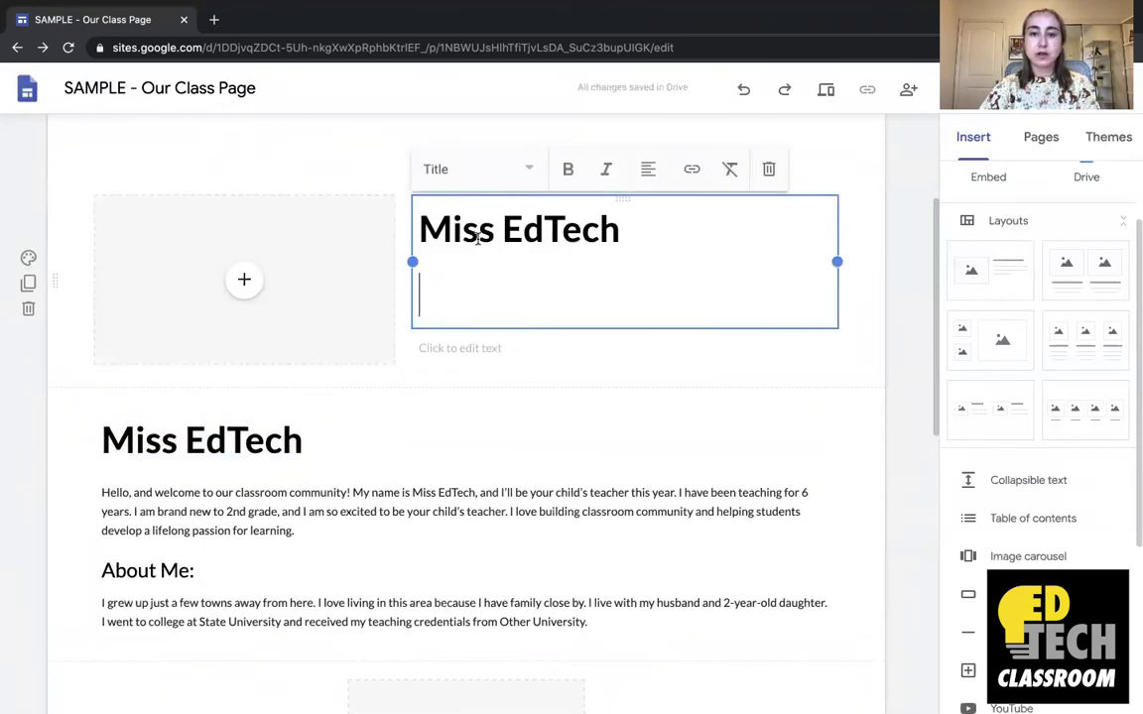
key("BackSpace")
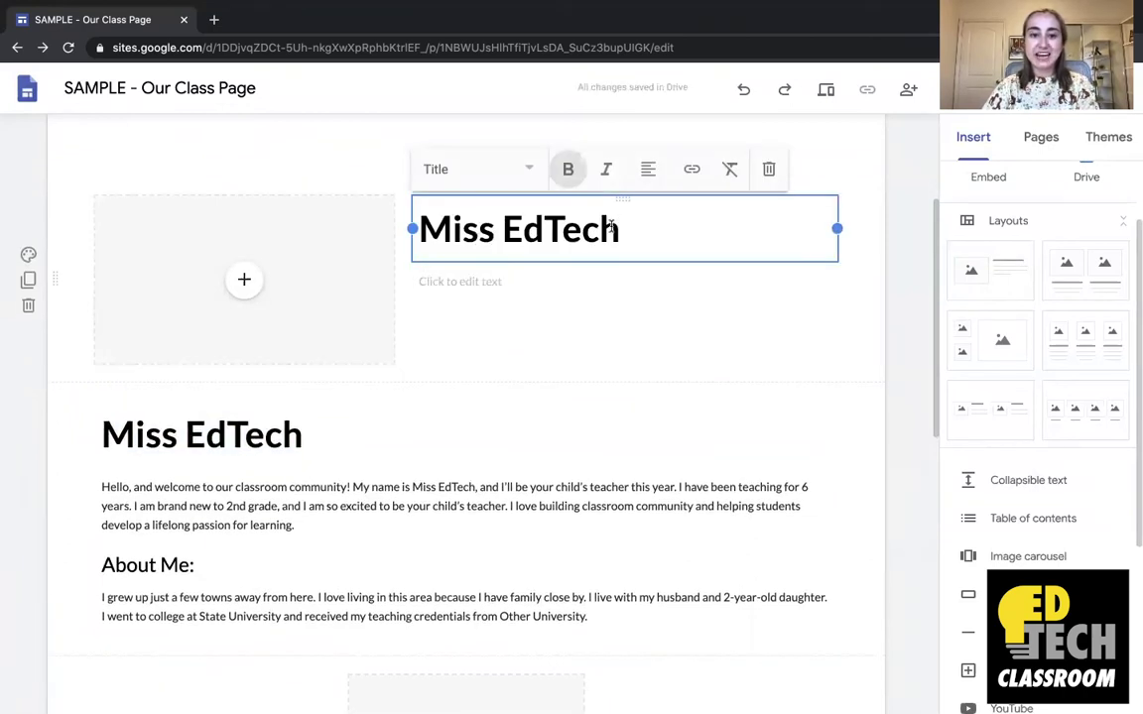
Move the welcome and About Me bio into the new section and delete the old duplicate section
left_click_drag(103, 486, 101, 422)
key("BackSpace")
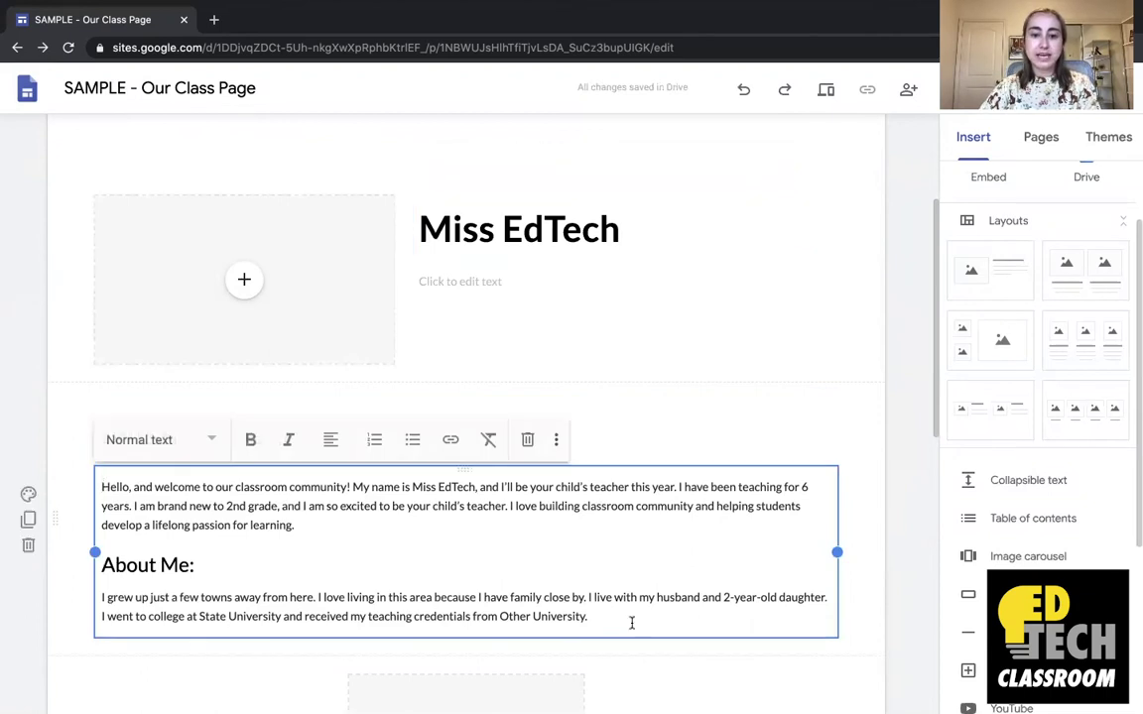
key("ctrl+a")
key("ctrl+c")
left_click(467, 282)
key("ctrl+v")
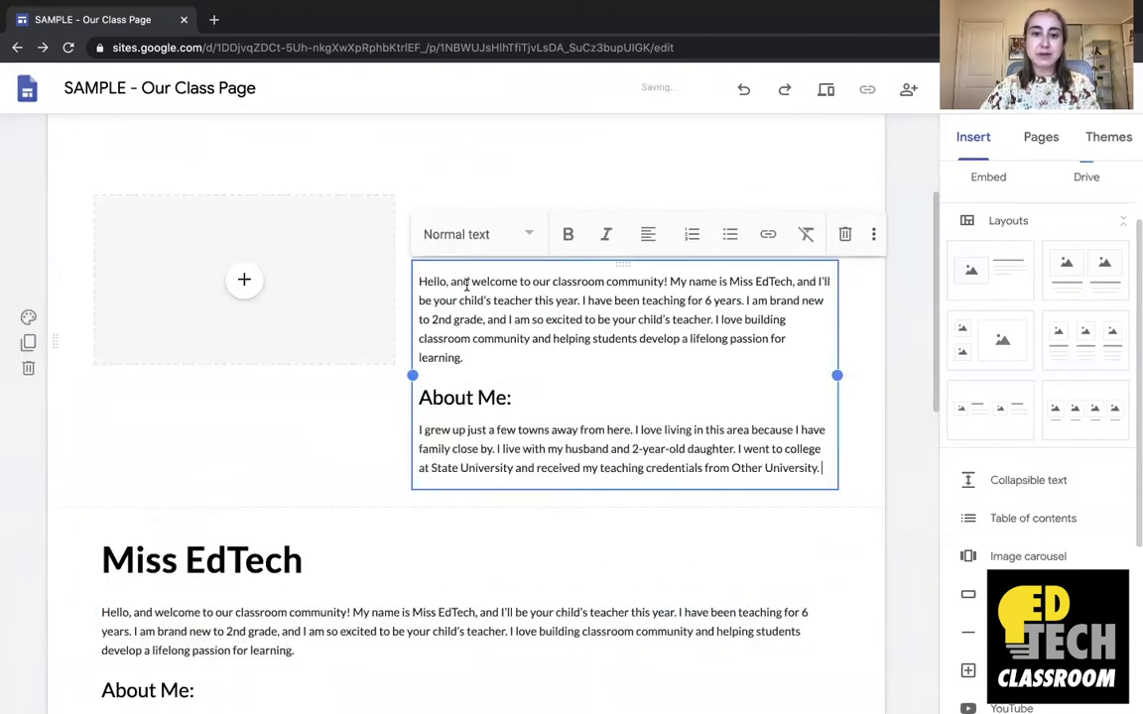
left_click(28, 668)
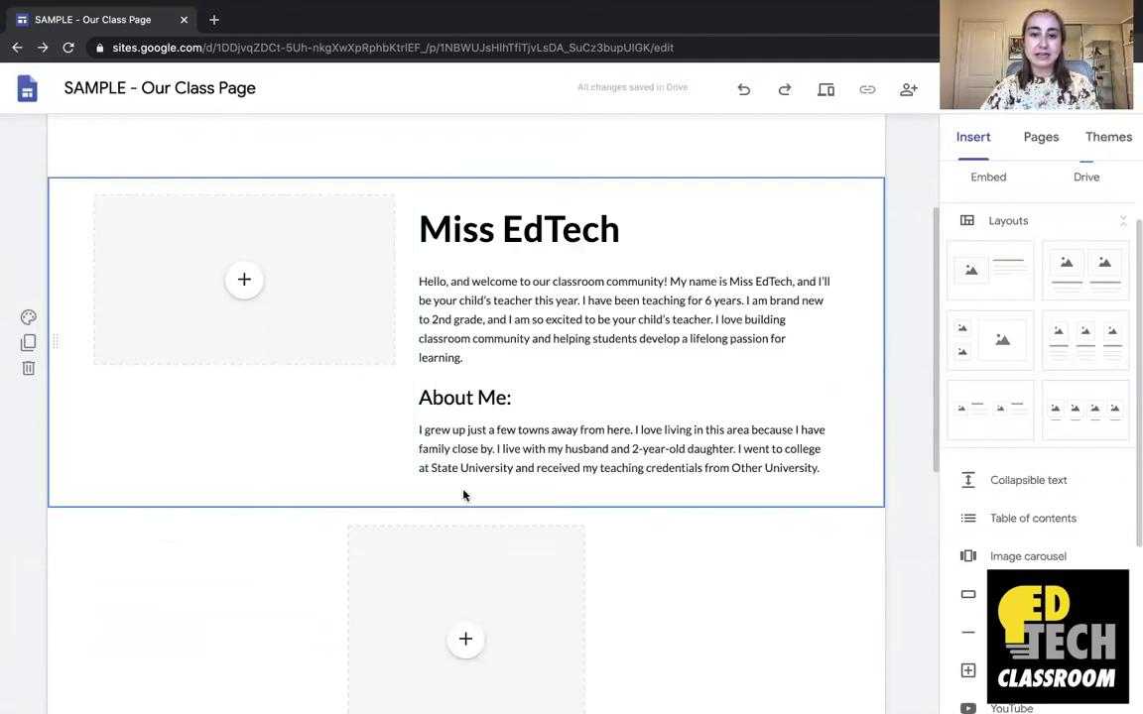
Delete the lower image box and stretch the upper image placeholder taller
scroll(452, 506, "down", 3)
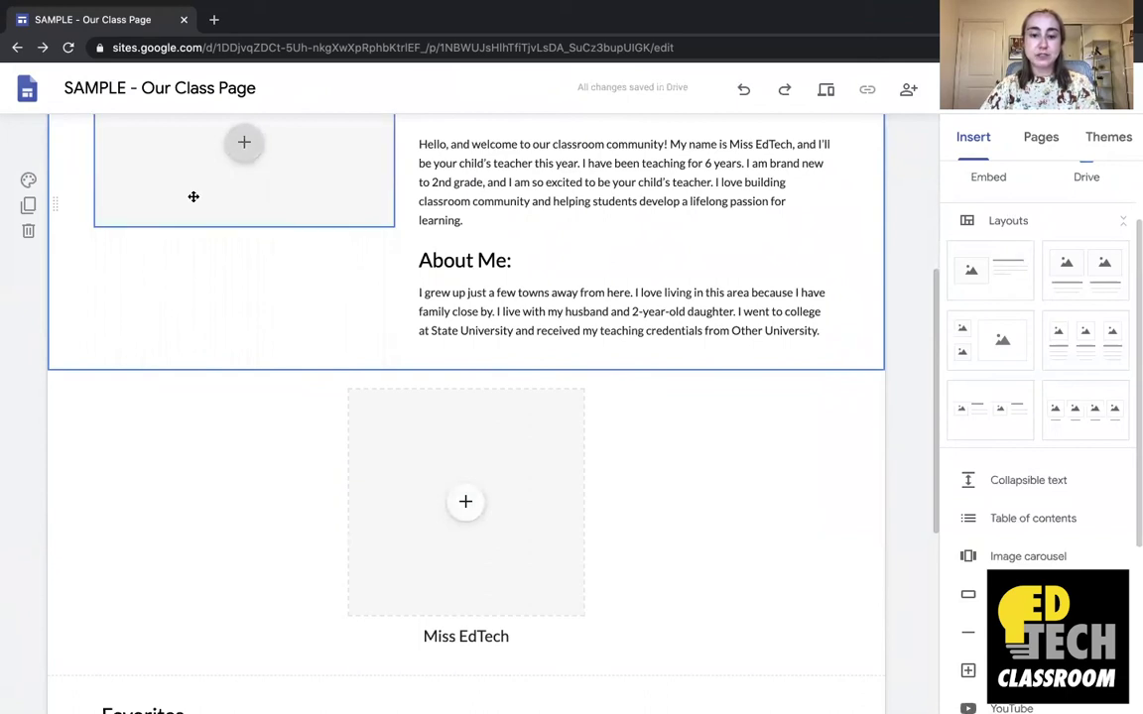
left_click(372, 477)
key("Delete")
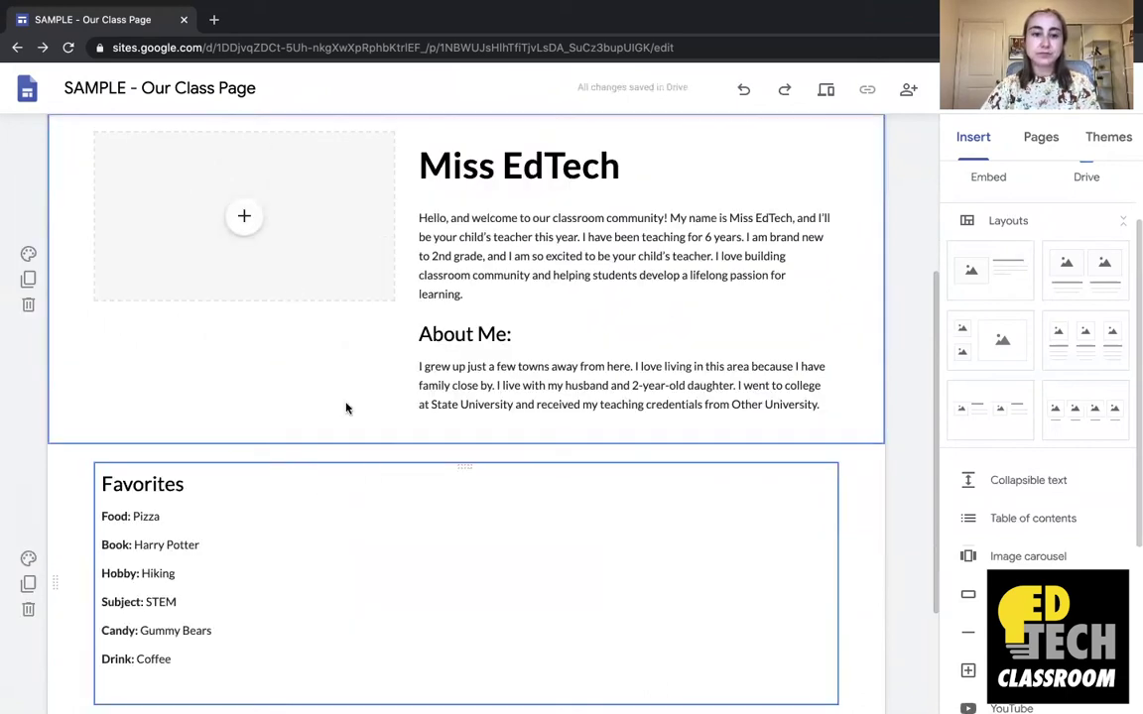
left_click(243, 298)
left_click_drag(242, 299, 245, 395)
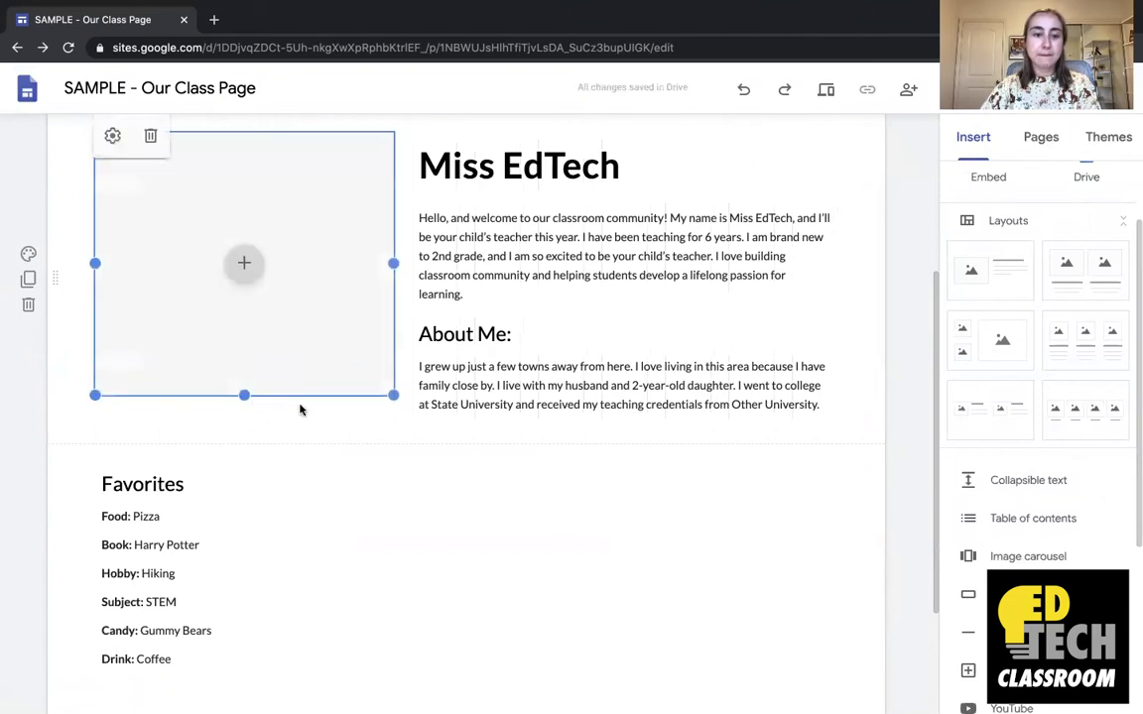
Add a centred Subheading text box reading 'Miss EdTech' below the image placeholder
double_click(237, 406)
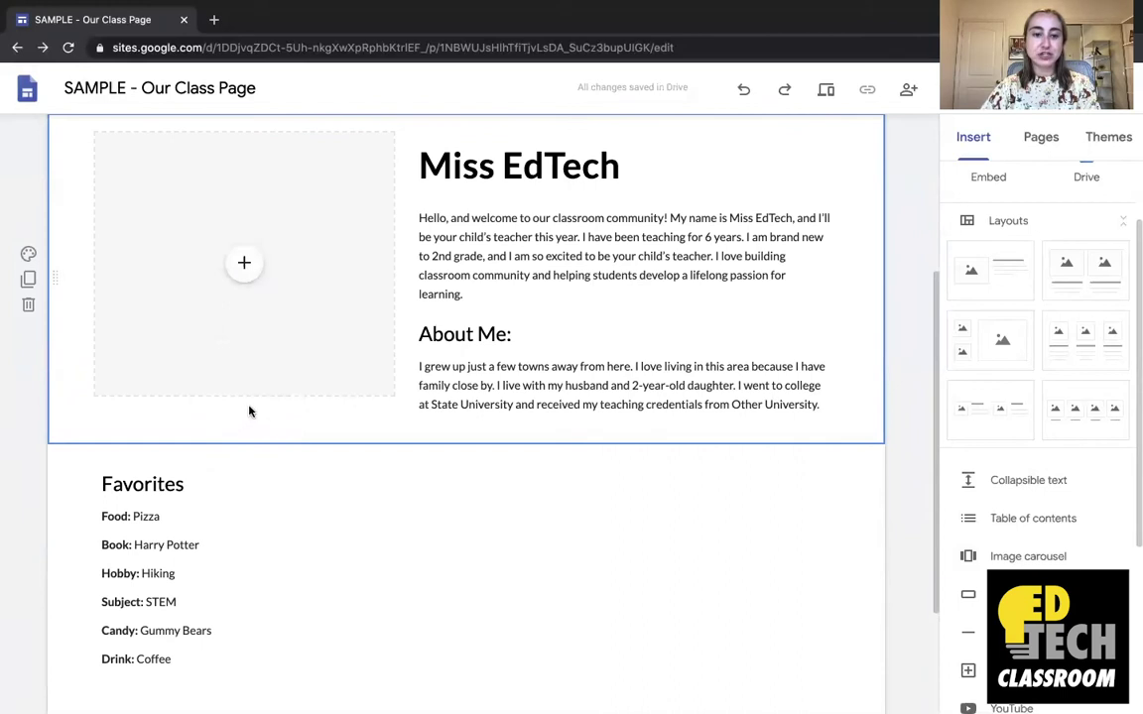
double_click(250, 410)
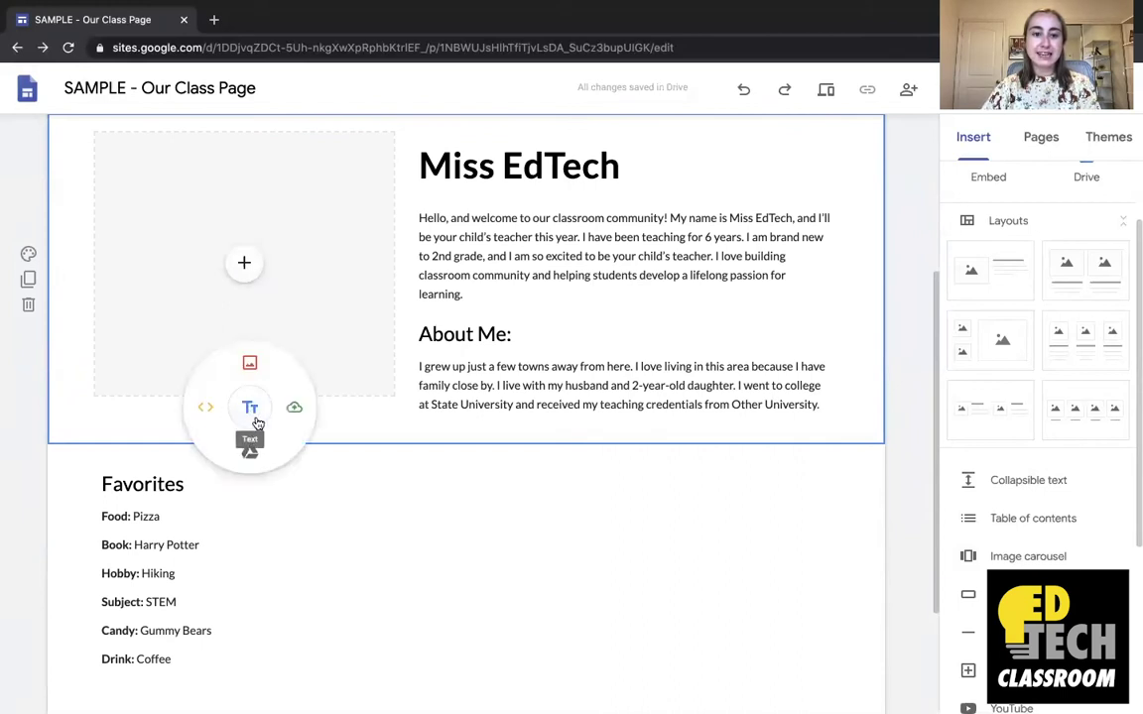
left_click(249, 406)
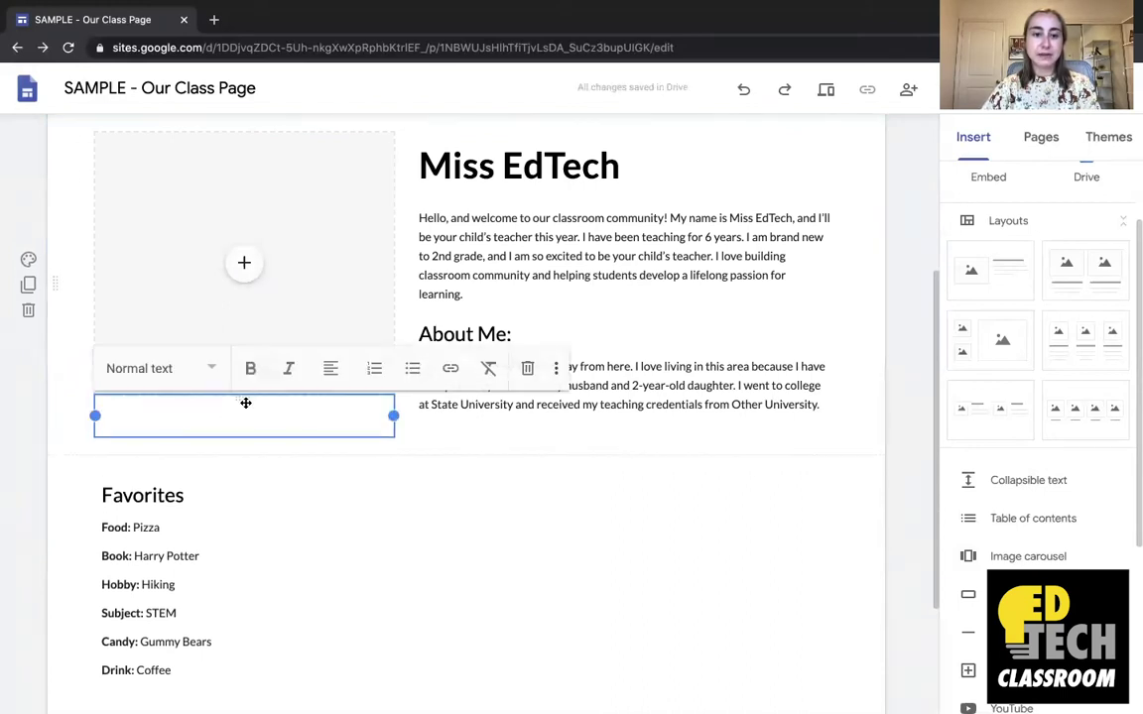
left_click(331, 370)
left_click(336, 432)
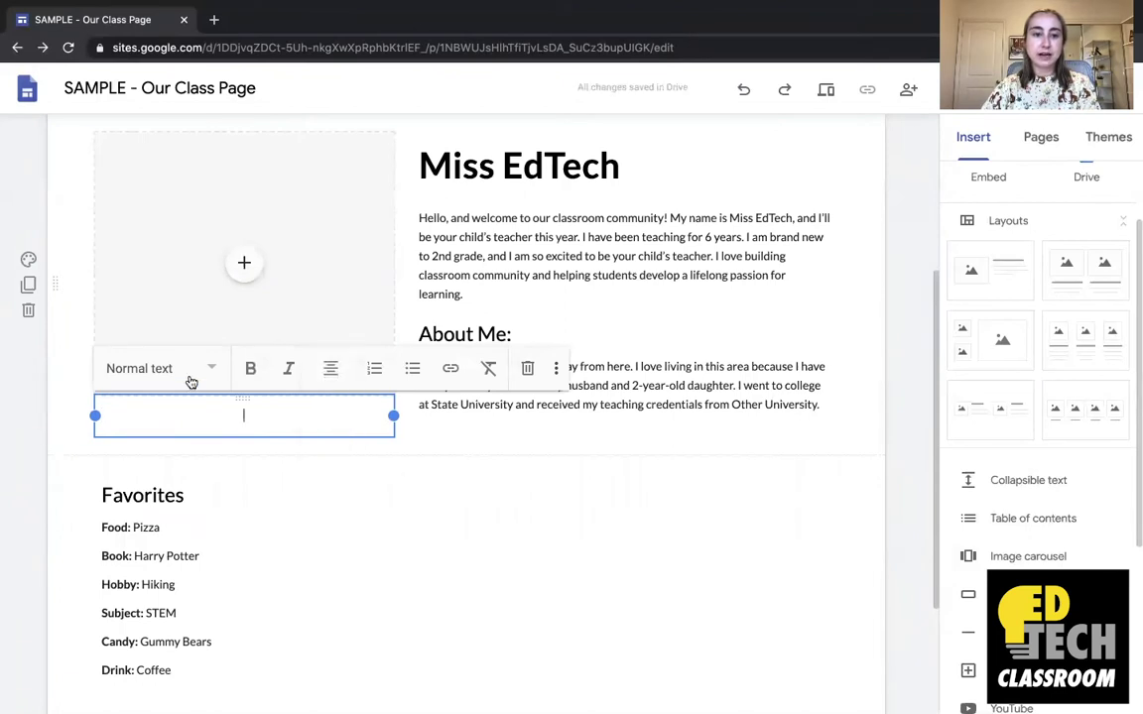
left_click(210, 368)
left_click(191, 499)
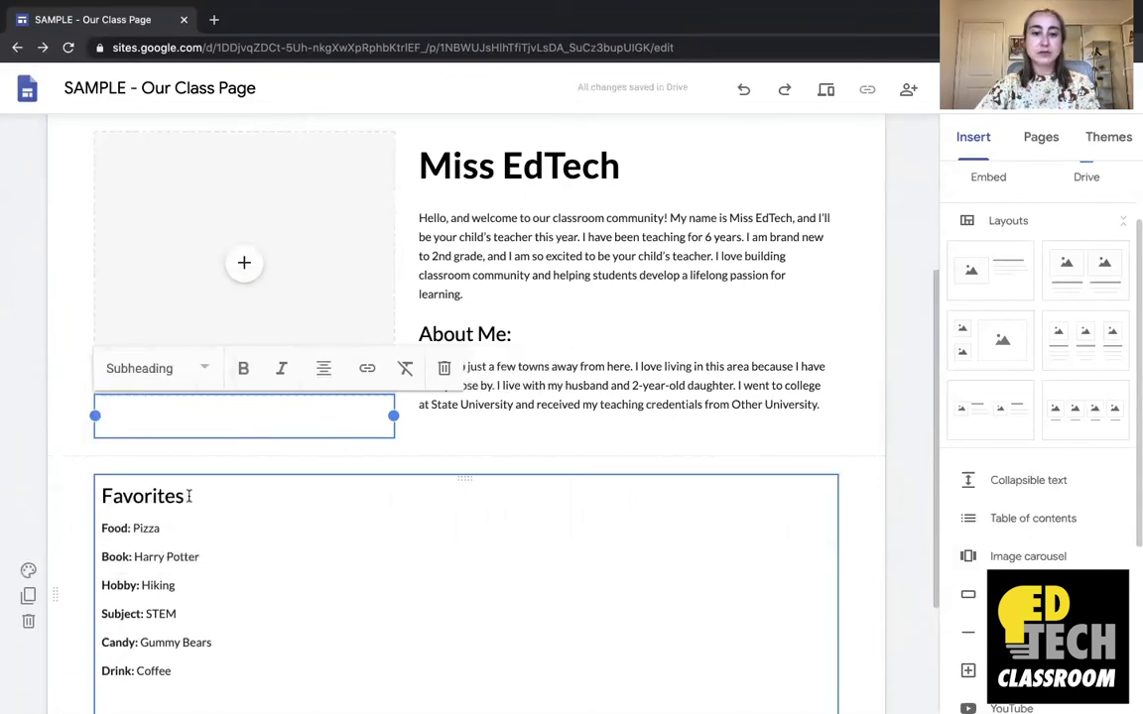
type("Miss Ed")
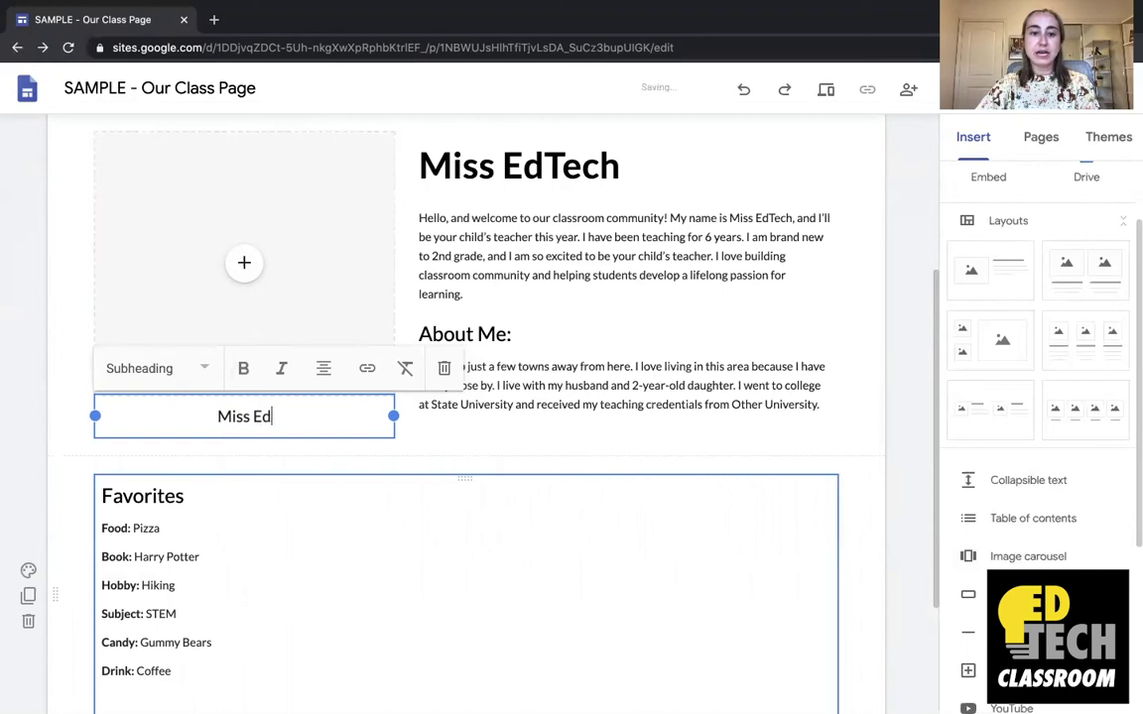
type("Tech")
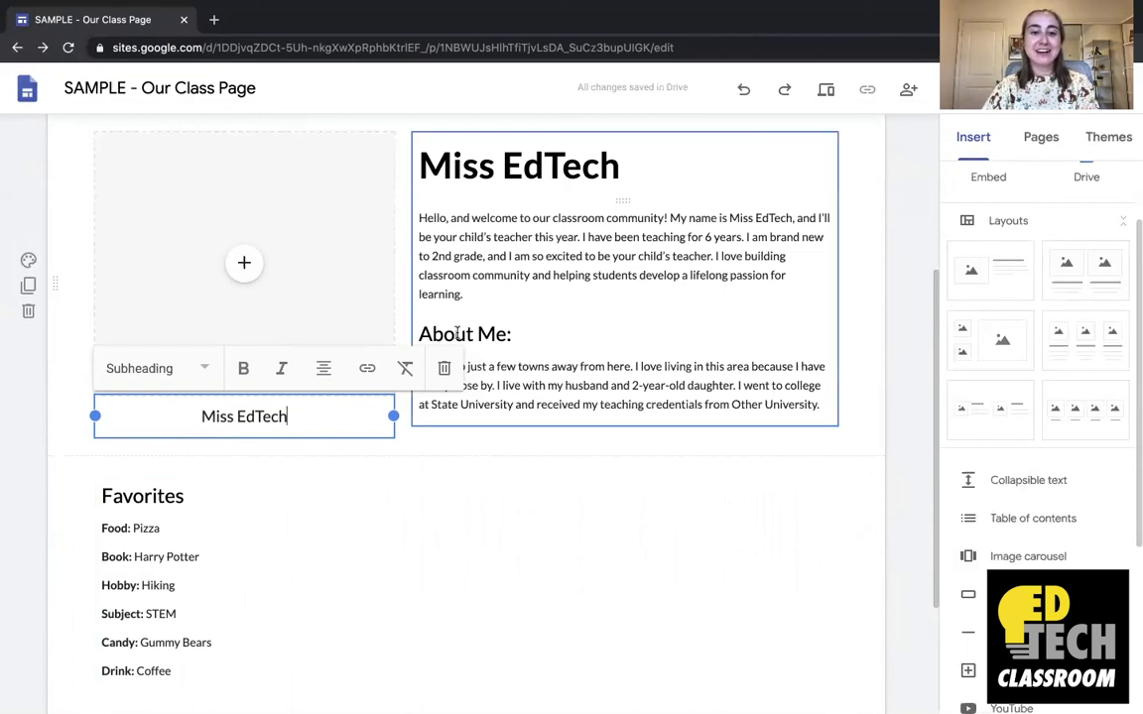
left_click(919, 285)
scroll(919, 287, "up", 3)
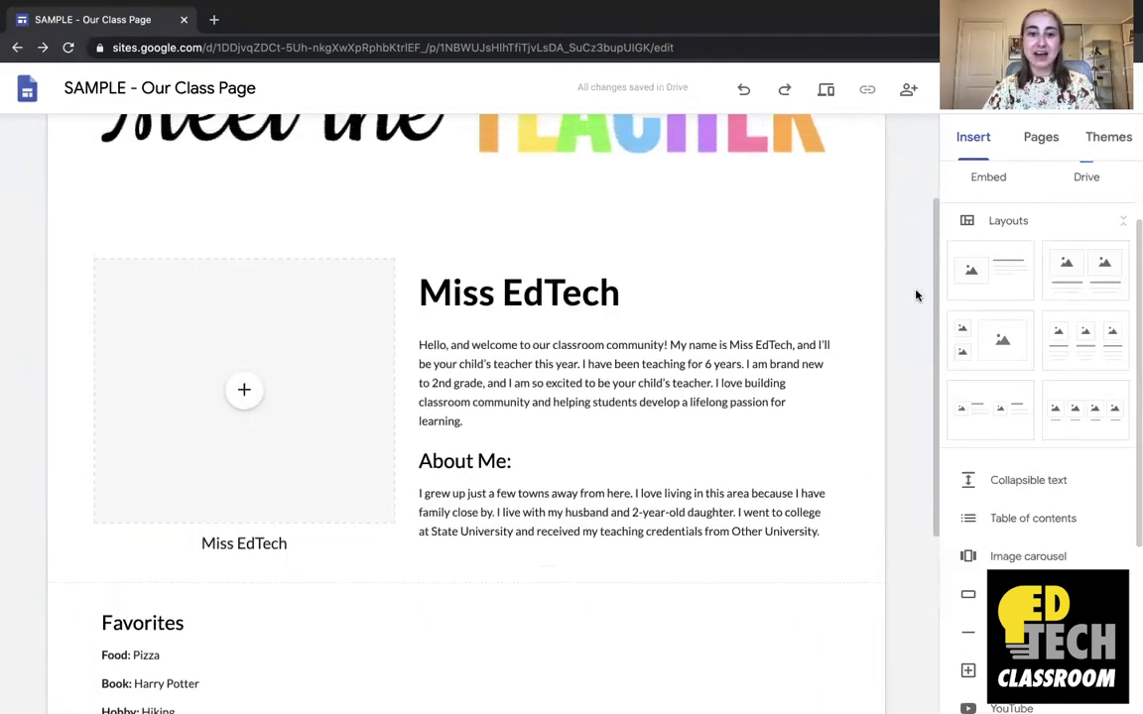
scroll(917, 294, "down", 2)
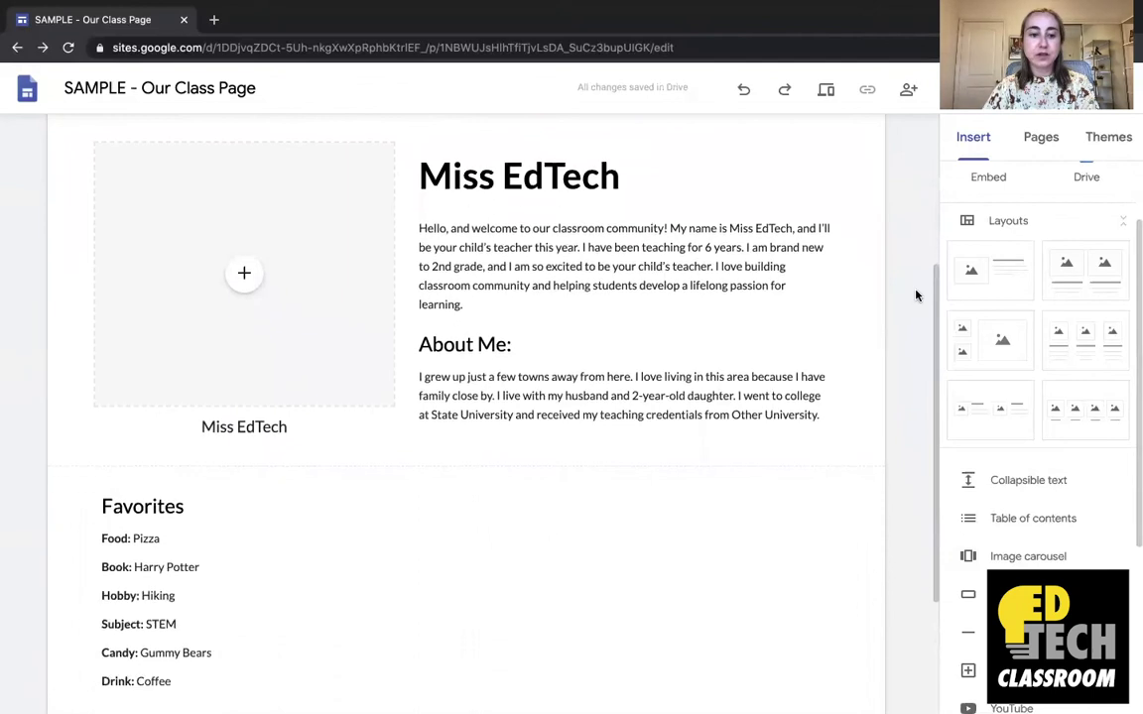
scroll(917, 294, "down", 1)
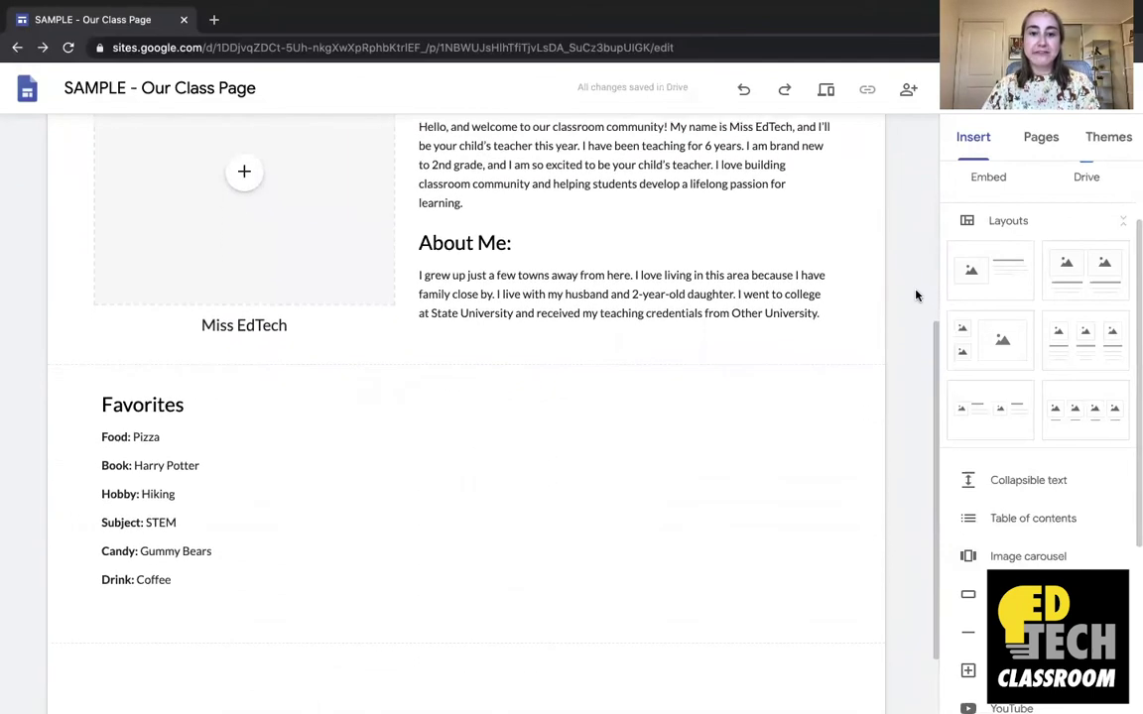
scroll(917, 294, "down", 1)
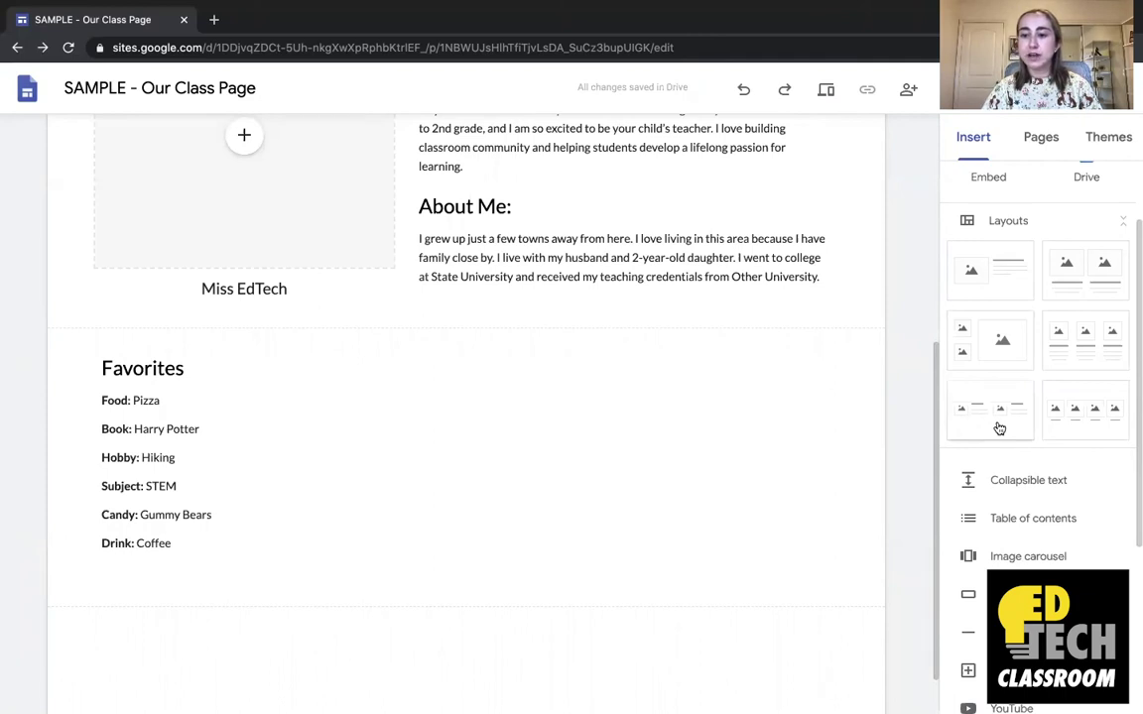
Insert a two-card image-and-text layout below Favorites and fill the left card with 'Food:' and 'Pizza'
left_click_drag(999, 429, 784, 579)
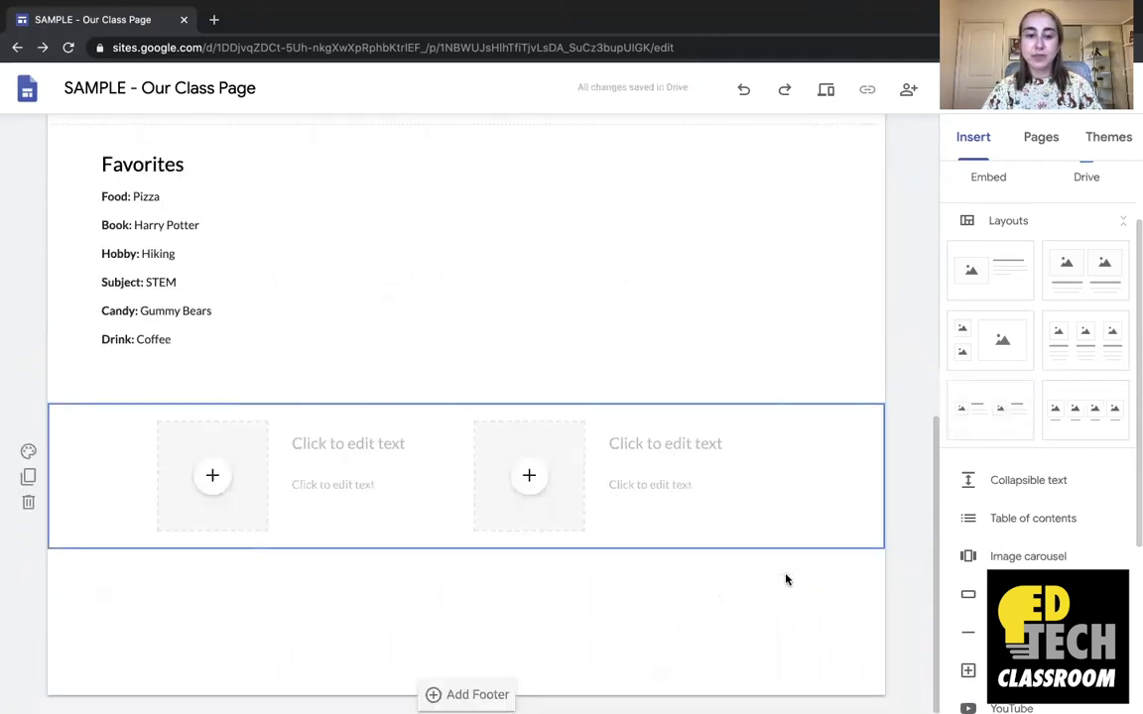
left_click(404, 443)
type("Food")
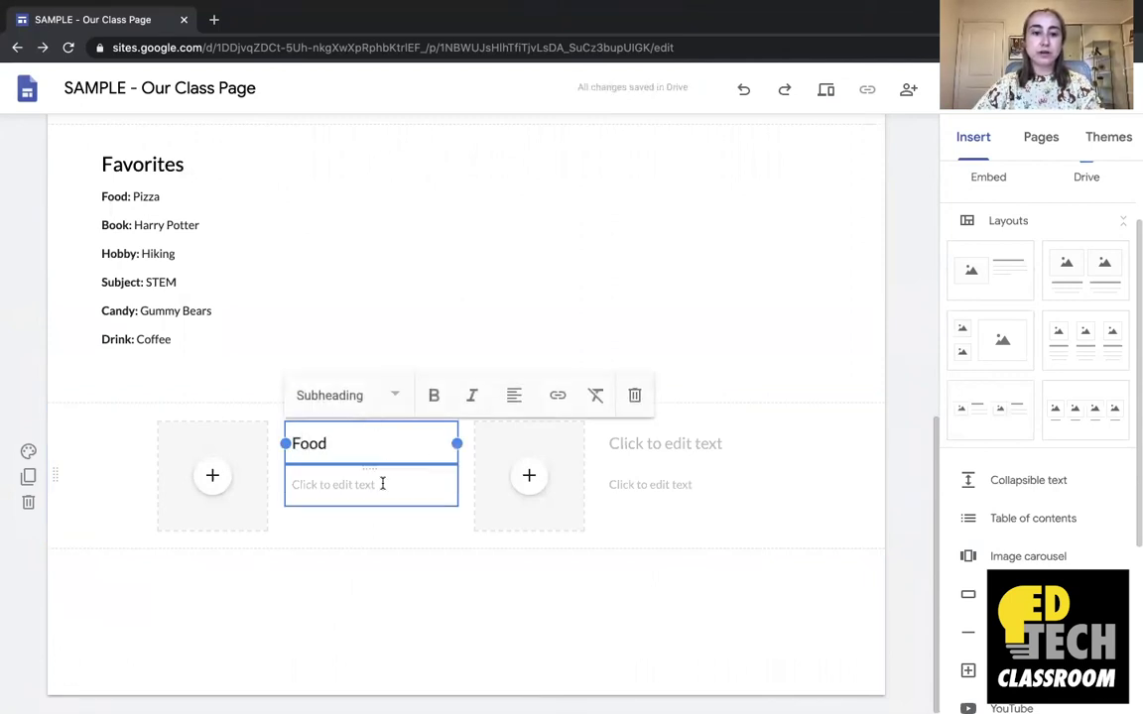
left_click(383, 485)
type("Pizza")
left_click(429, 352)
left_click(342, 444)
type(":")
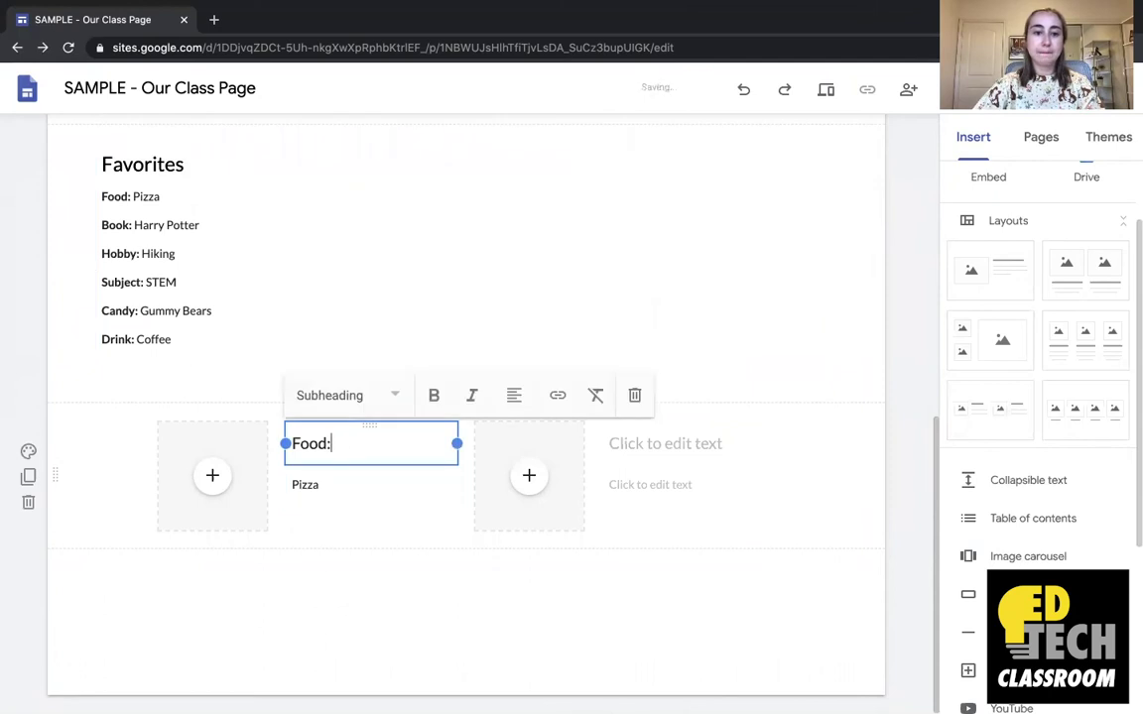
Fill the right card with 'Book:' and 'Harry Potter'
left_click(619, 431)
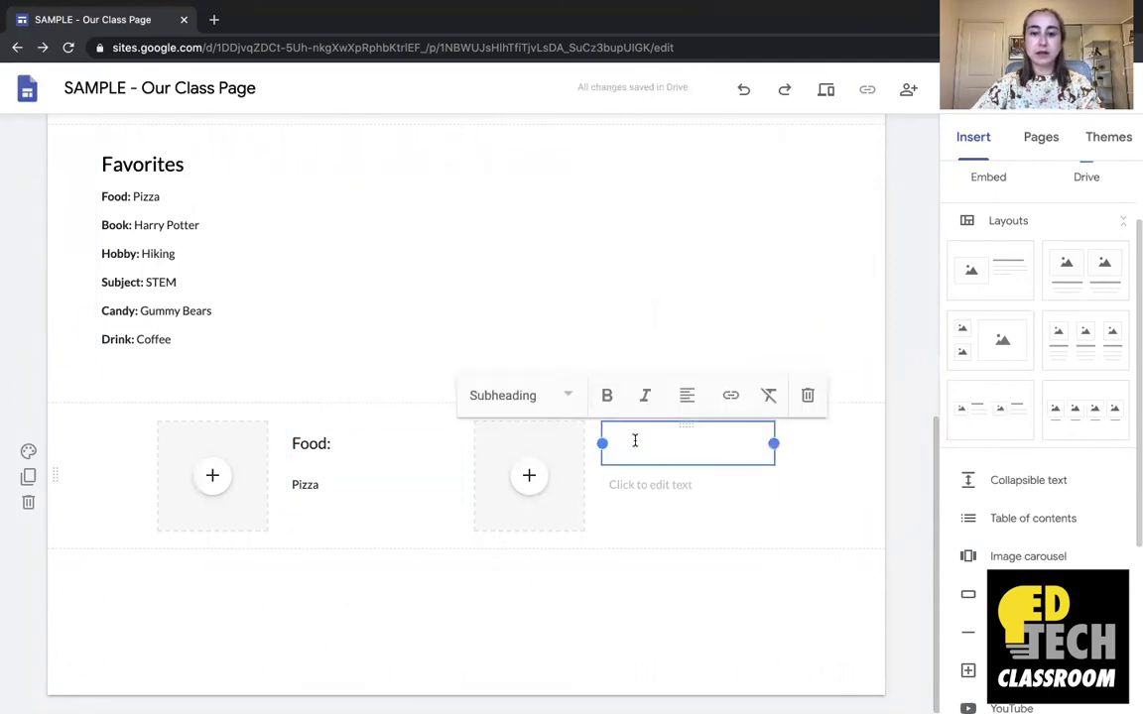
type("Book:")
left_click(652, 483)
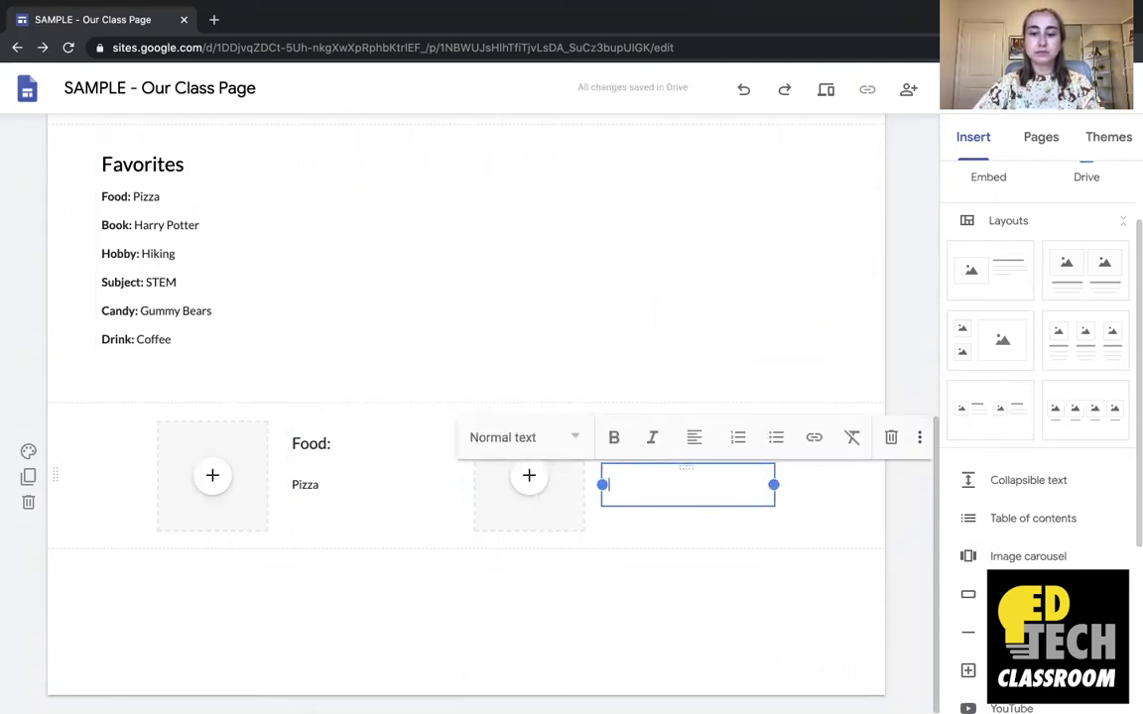
type("Harry Potter")
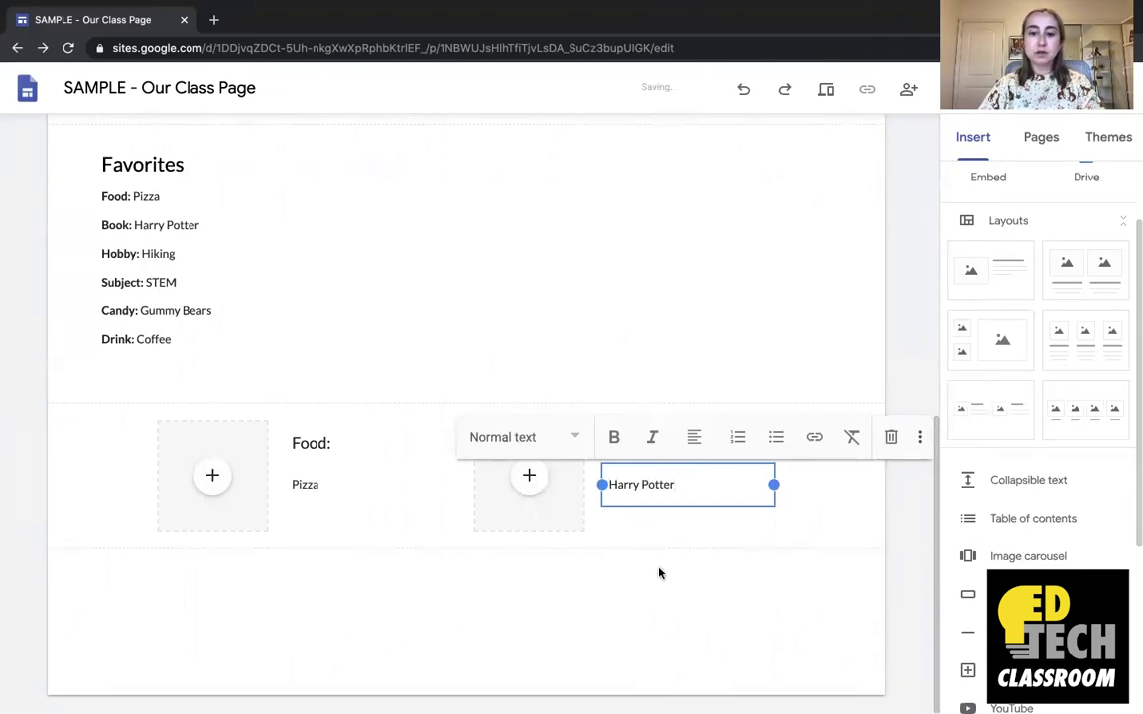
left_click(657, 573)
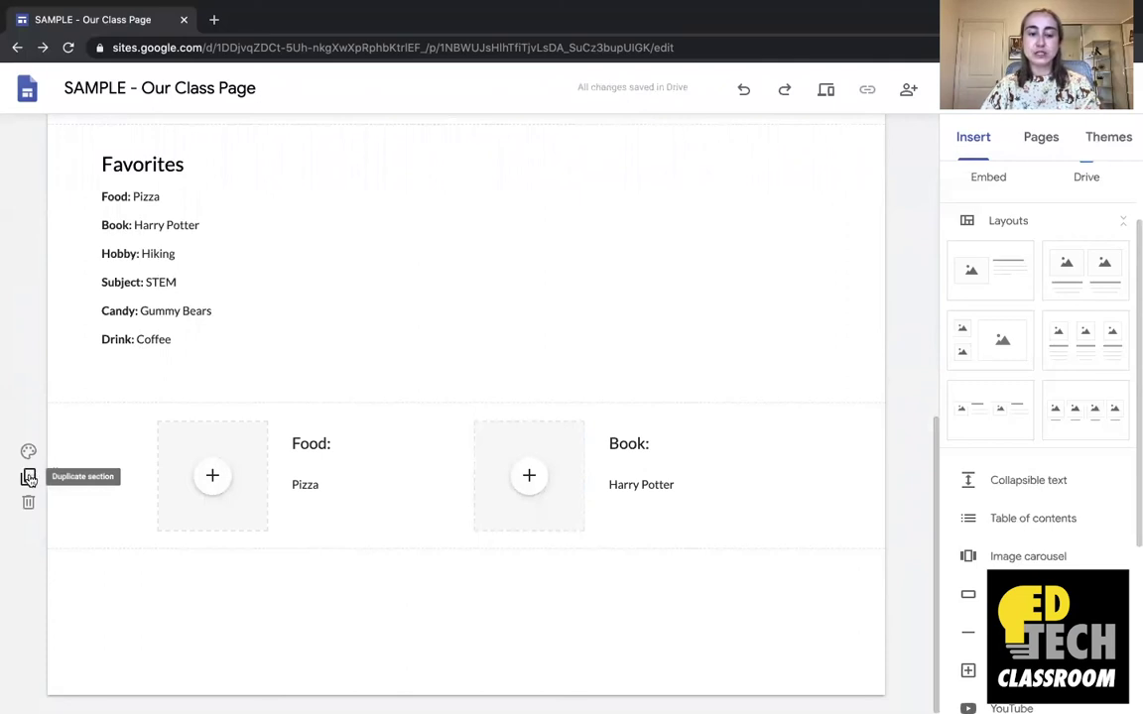
Duplicate the Food/Book row and retitle its cards Hobby: Hiking and Subject: STEM
left_click(29, 478)
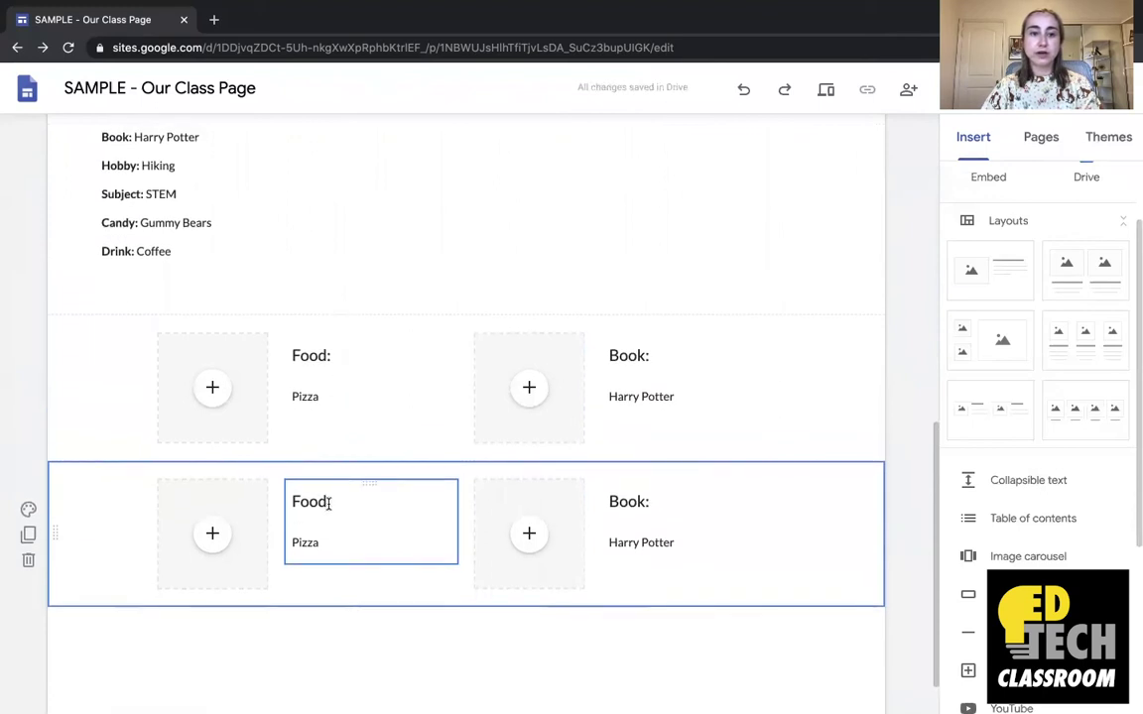
double_click(318, 502)
type("Hobby:")
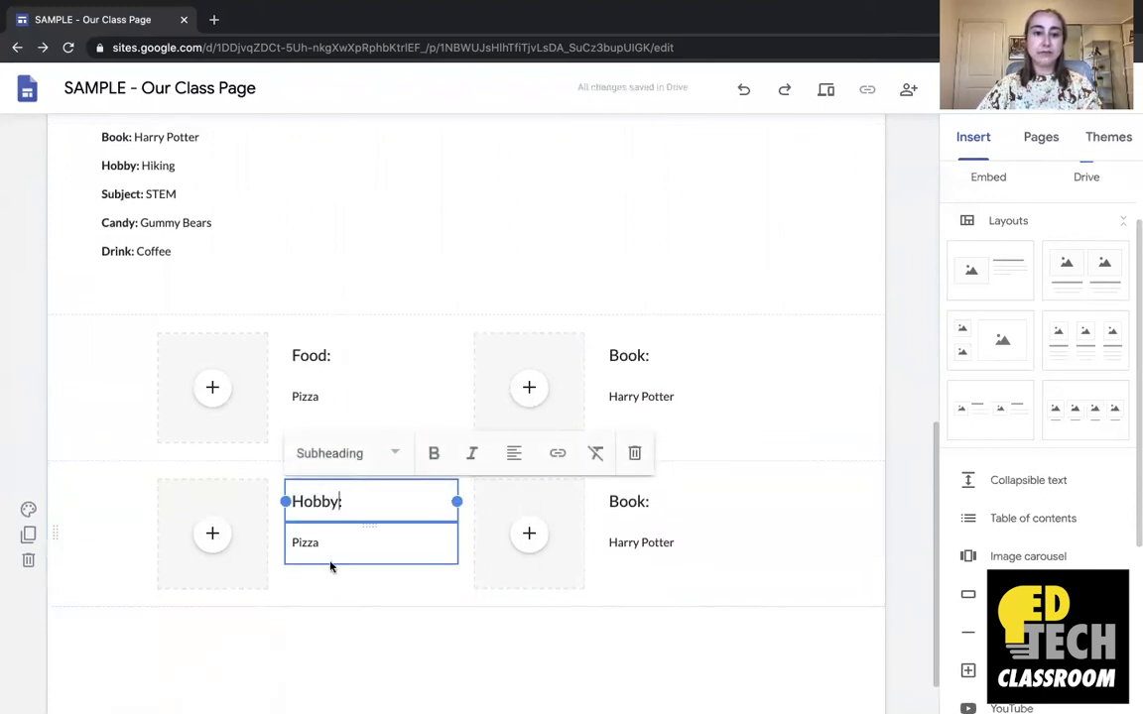
double_click(304, 542)
type("Hiking")
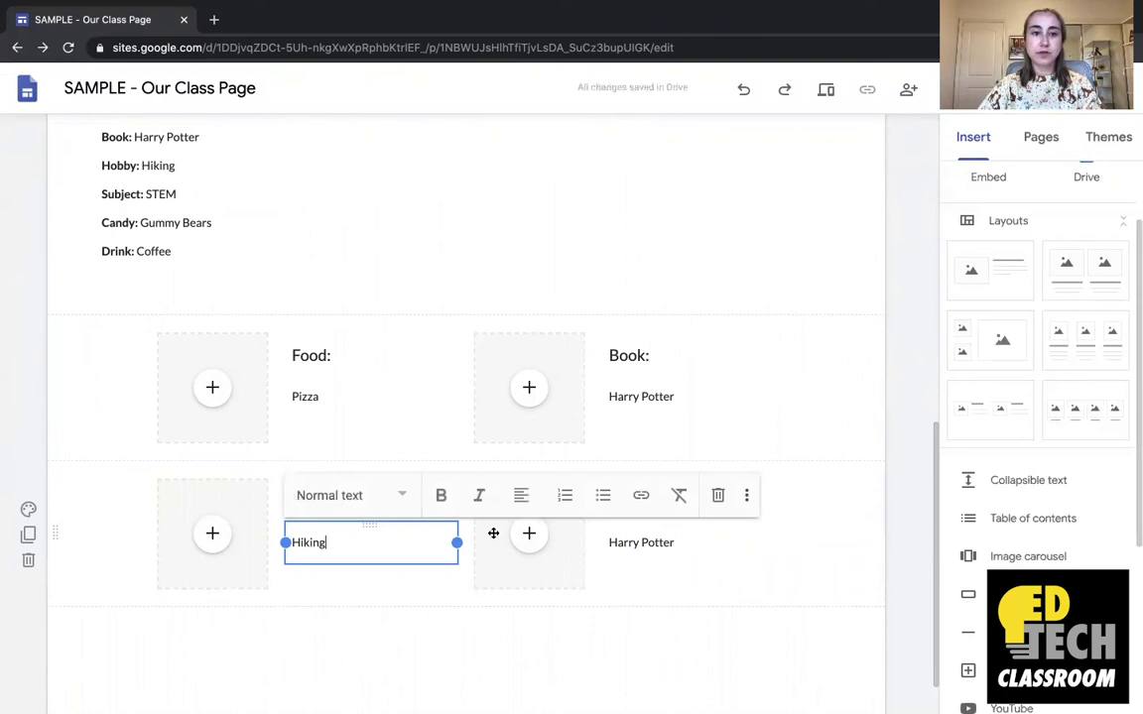
left_click(640, 541)
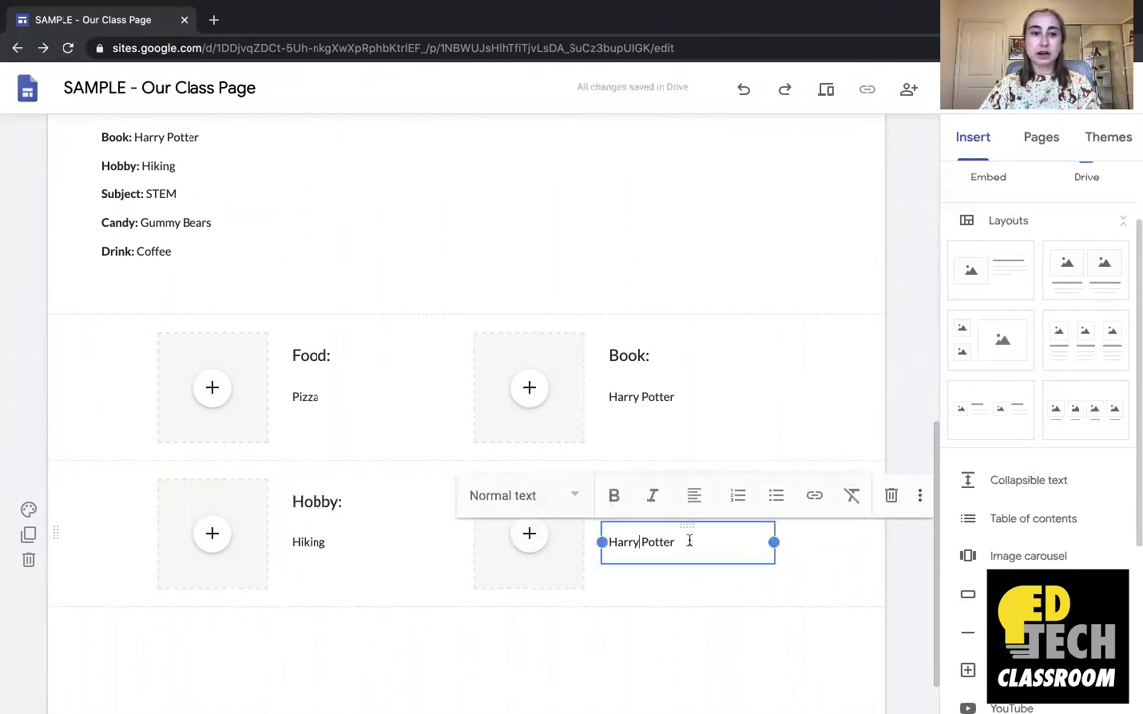
triple_click(611, 543)
type("STEM")
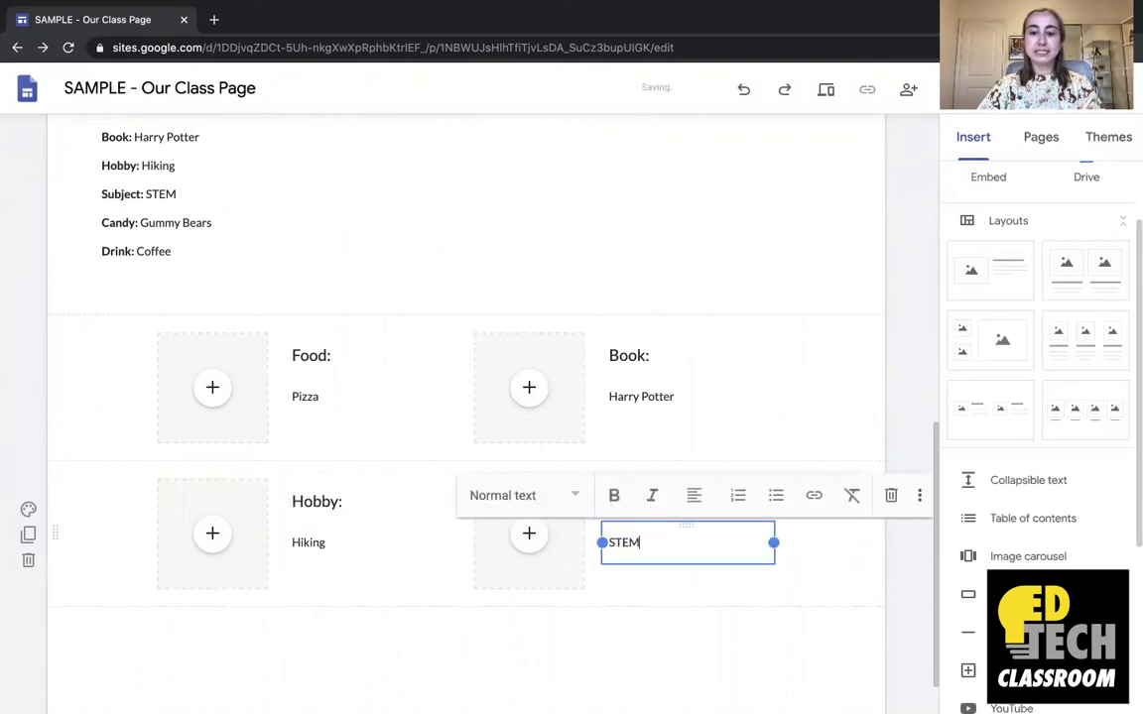
left_click(681, 610)
left_click(630, 497)
triple_click(630, 501)
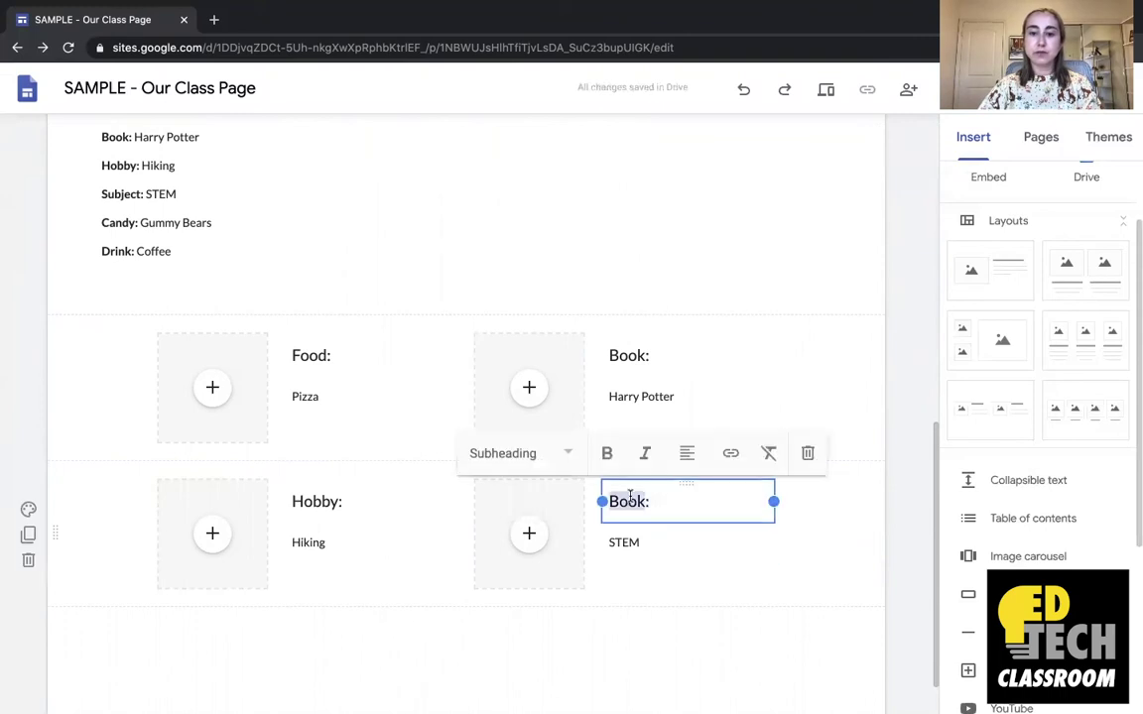
type("Subject:")
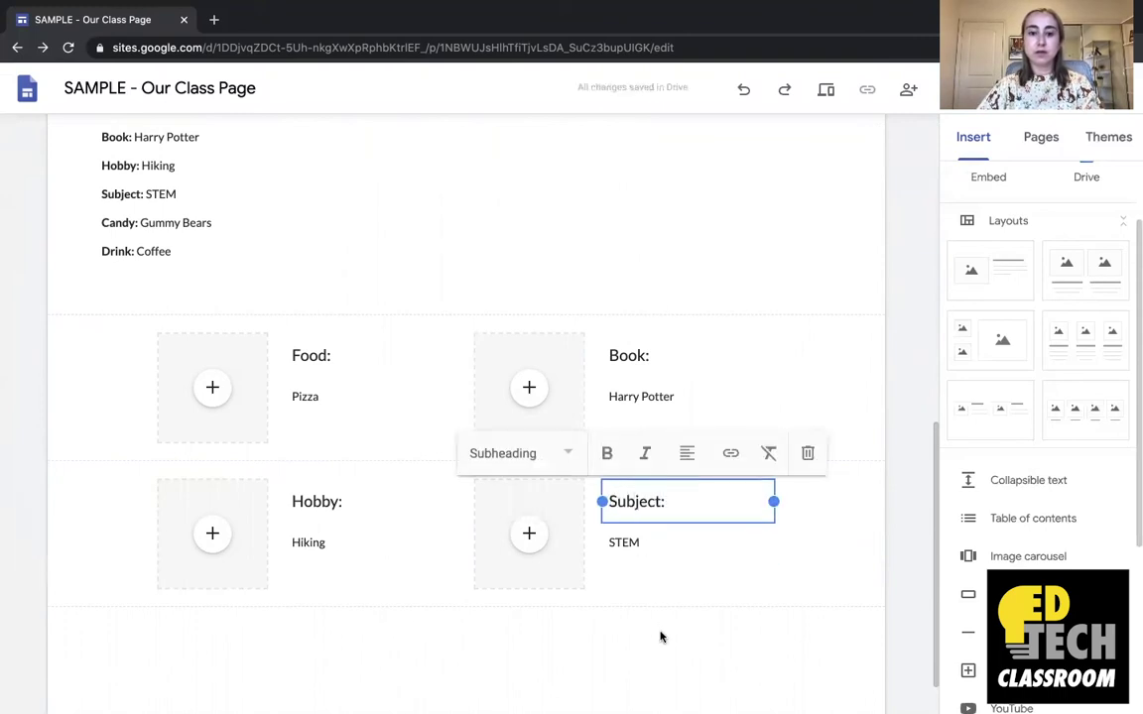
left_click(579, 623)
Duplicate that row again and change its cards to Candy: Gummy Bears and Drink: Coffee
left_click(27, 534)
left_click(325, 439)
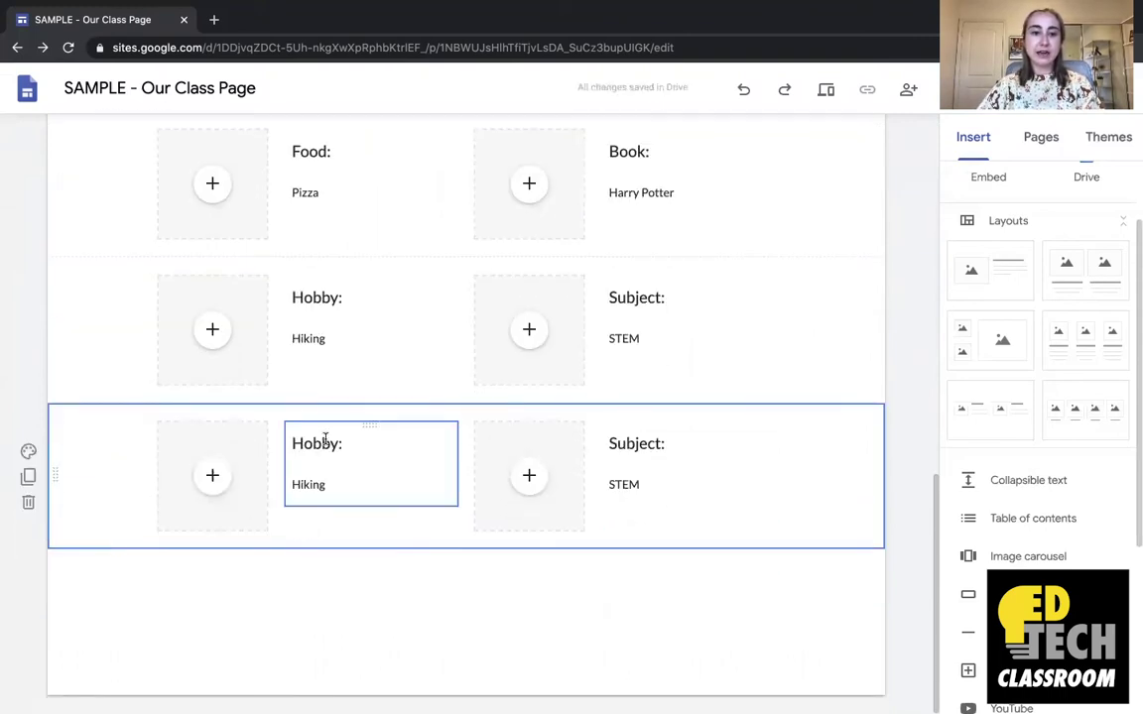
double_click(320, 442)
type("Candy:")
double_click(308, 484)
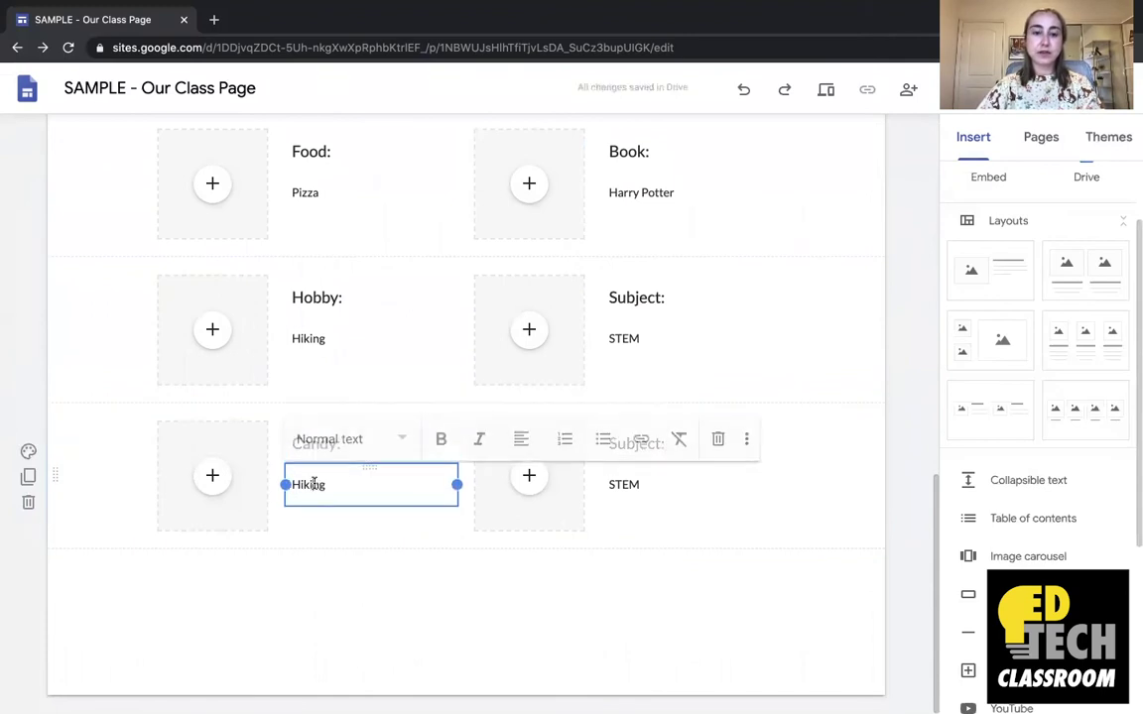
type("Gummy Bea")
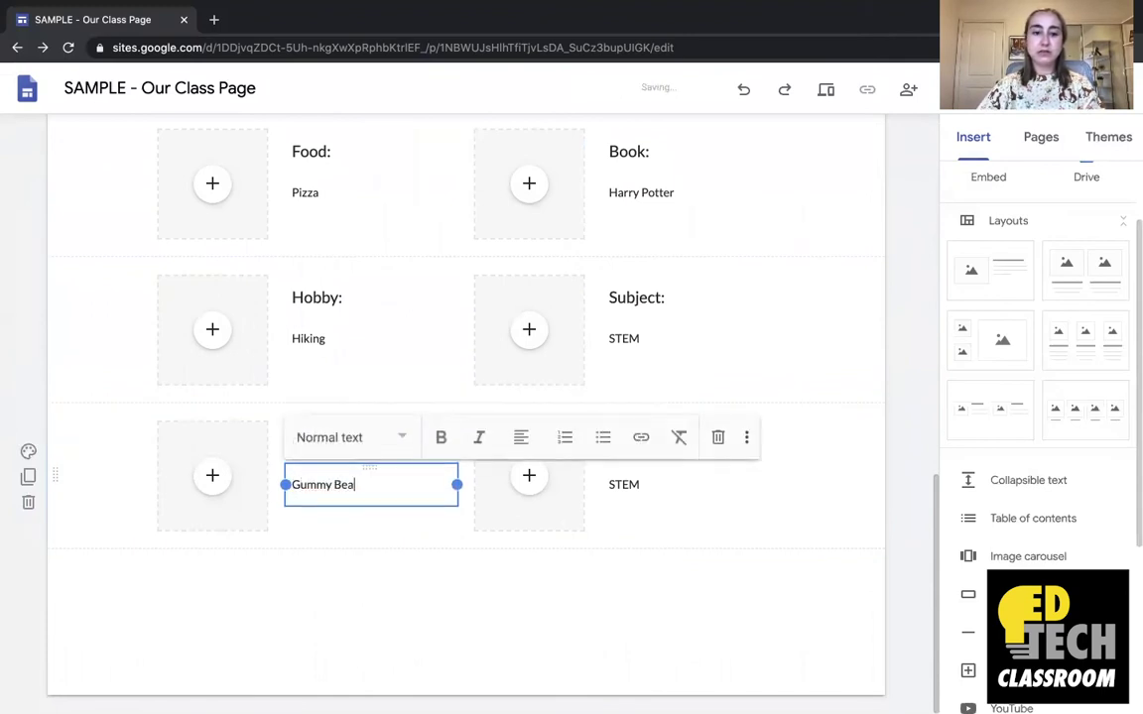
type("rs")
left_click(609, 443)
triple_click(625, 442)
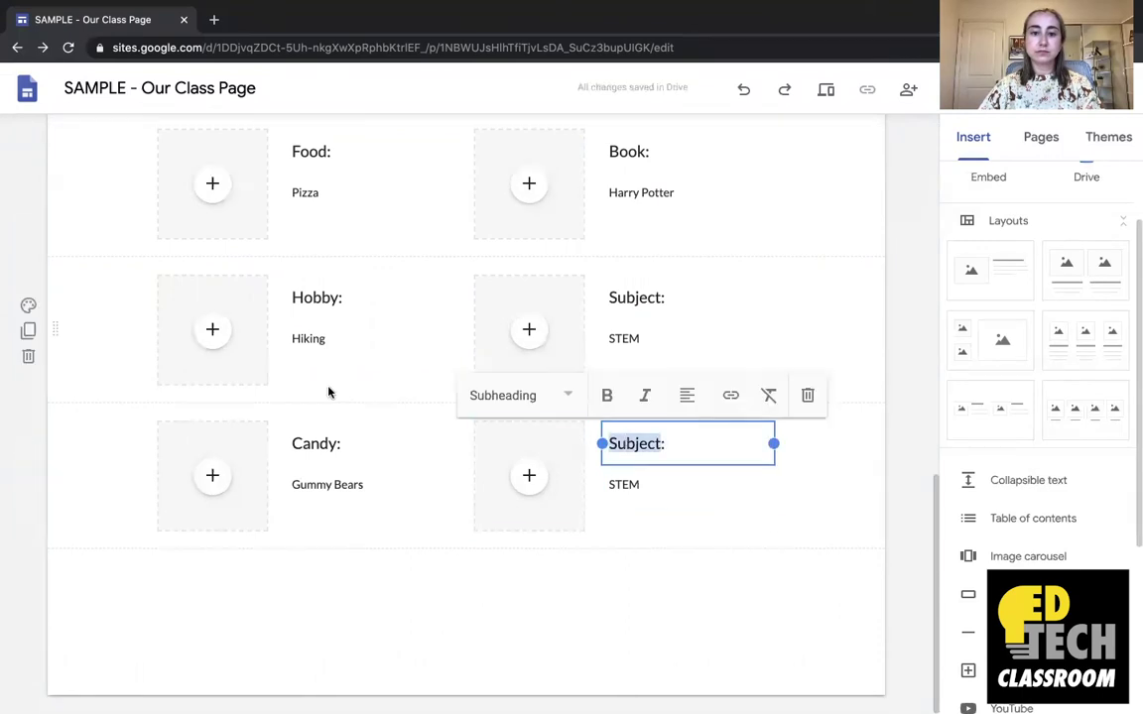
scroll(327, 389, "up", 2)
scroll(327, 389, "down", 1)
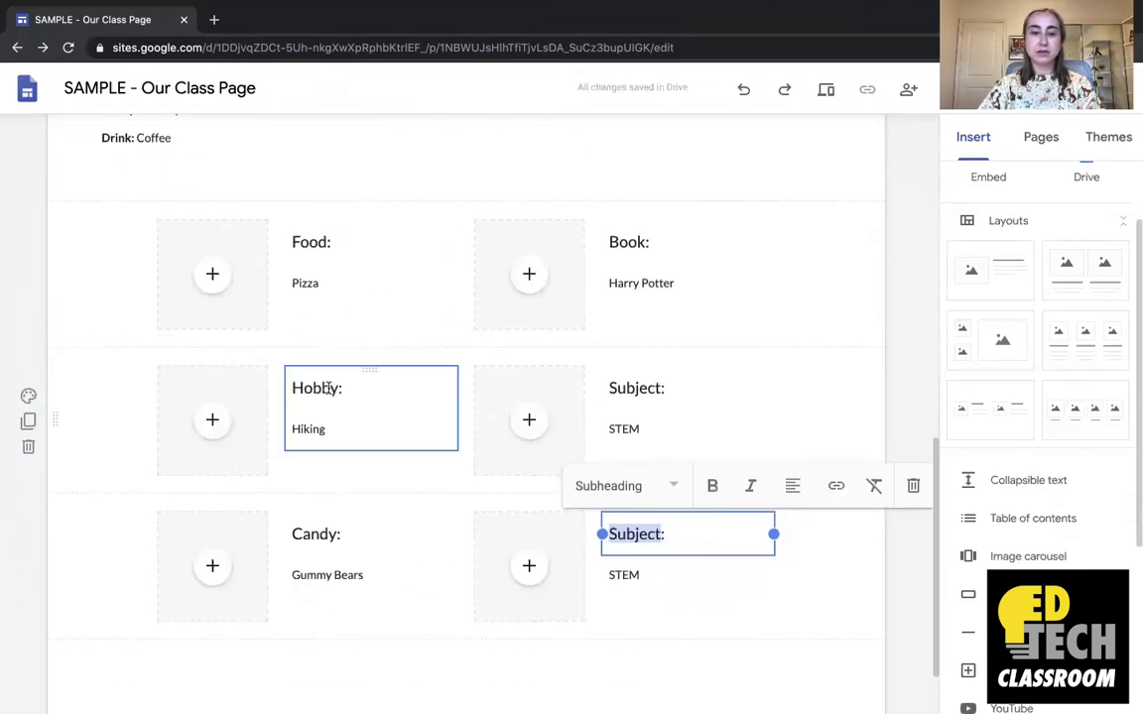
type("Drink:")
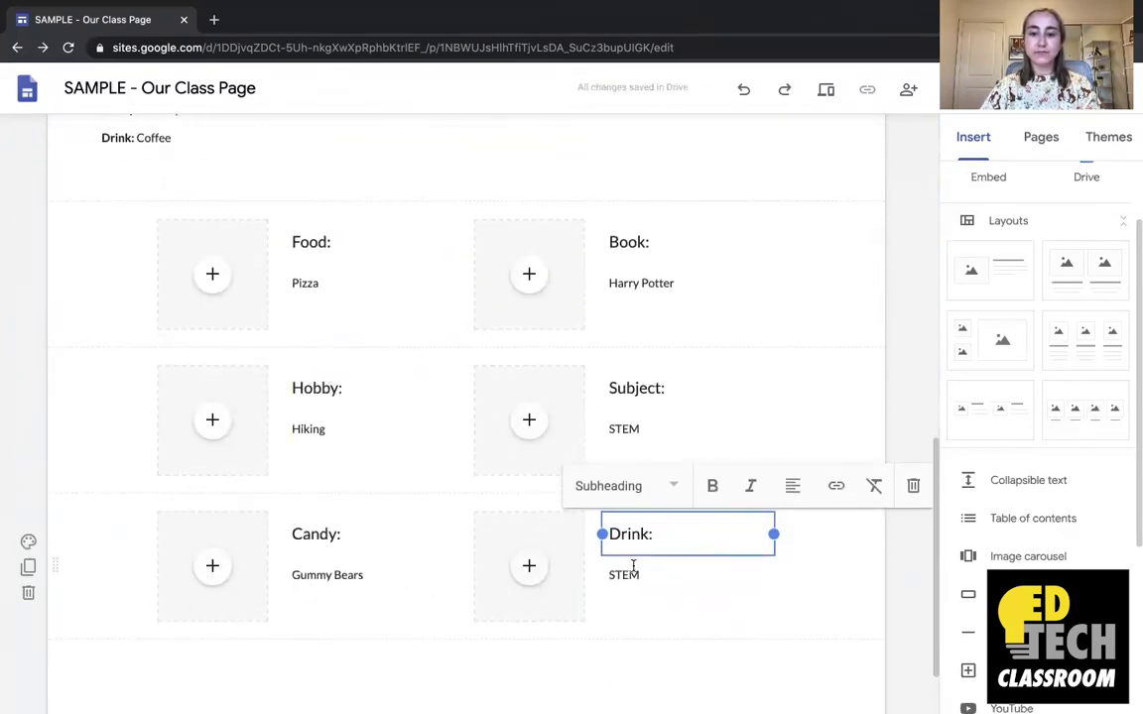
left_click(629, 572)
triple_click(629, 572)
type("Coffee")
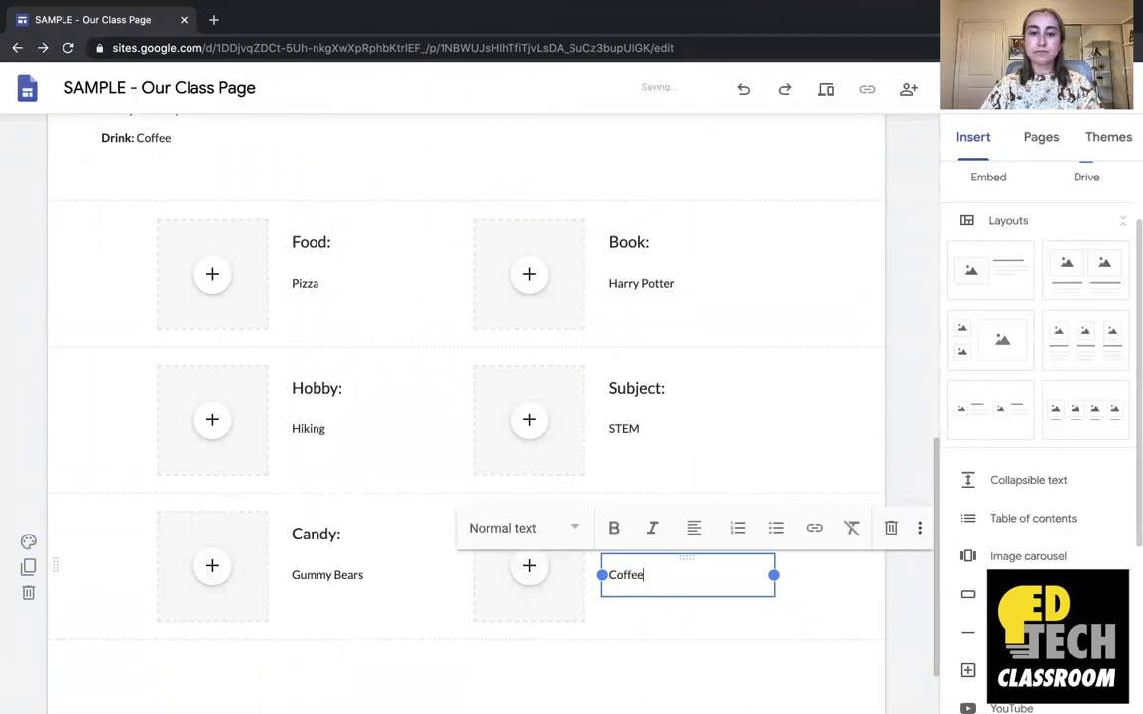
left_click(894, 372)
Delete the old plain-text Favorites list section
scroll(899, 386, "up", 3)
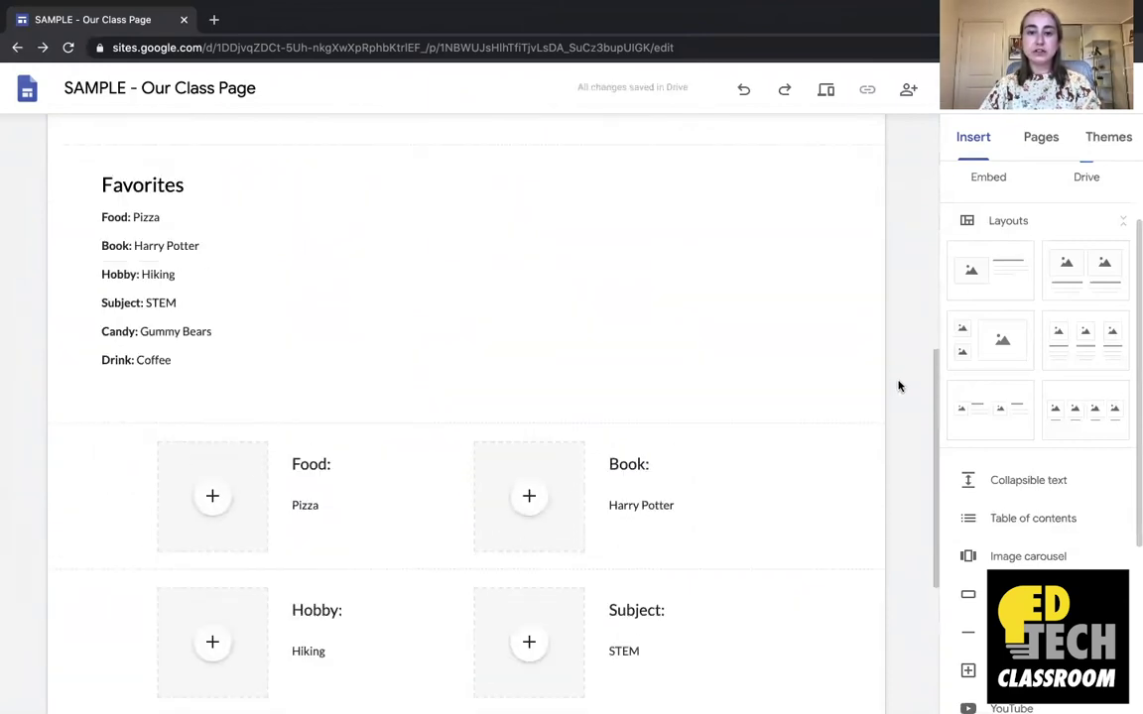
scroll(899, 386, "up", 3)
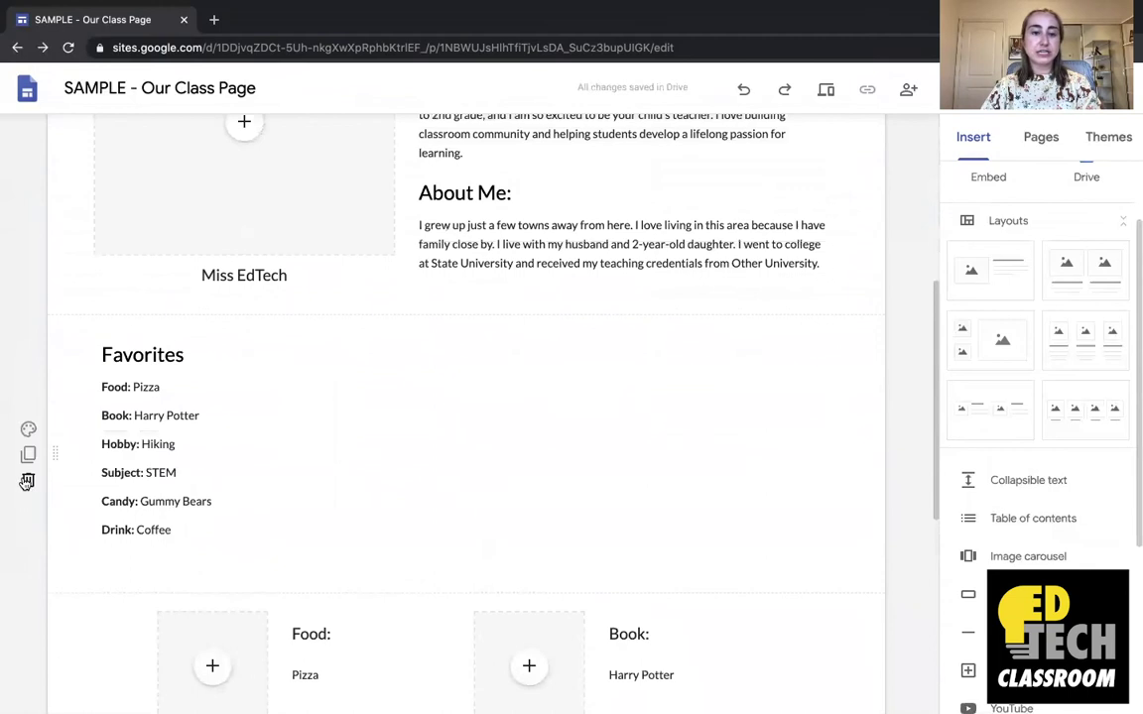
left_click(27, 481)
scroll(265, 377, "up", 3)
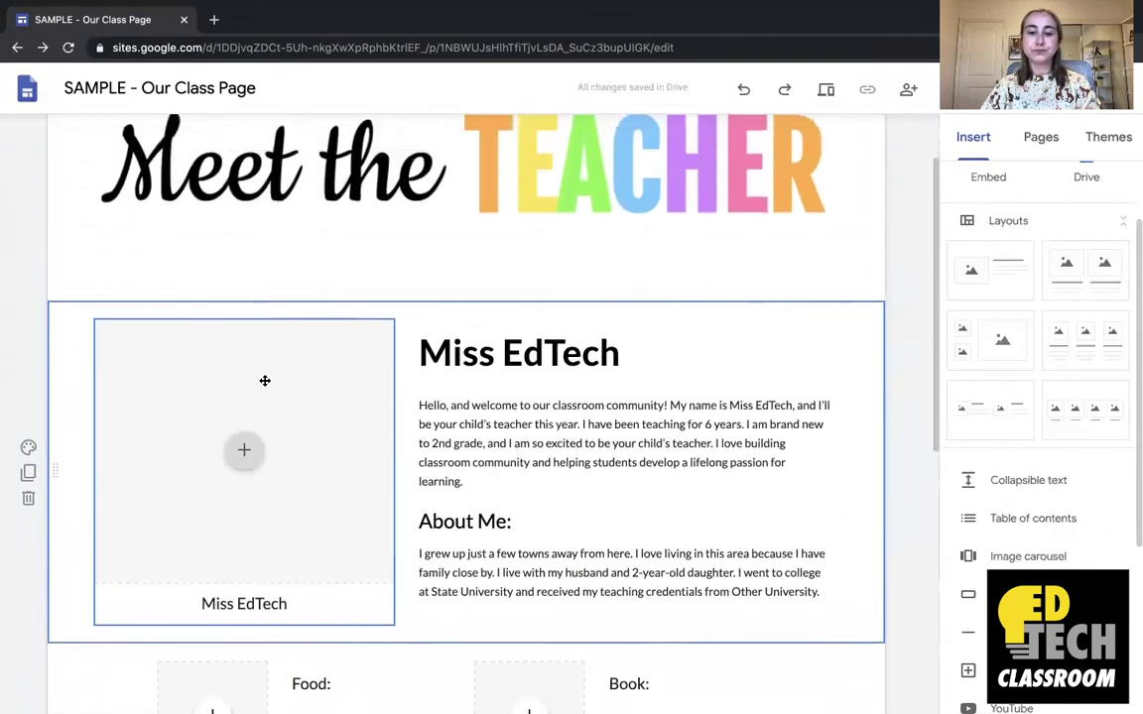
scroll(264, 379, "down", 5)
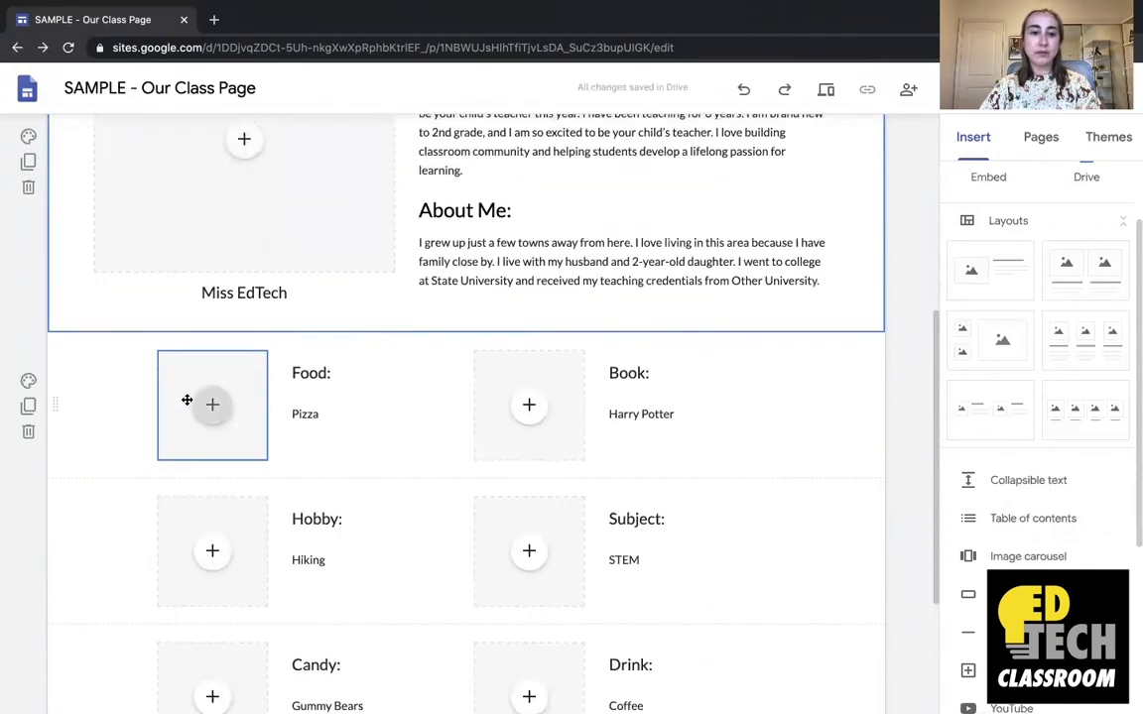
Upload icons to the top cards, including a guitar for Hobby and ruler and pencil for Subject
left_click(213, 415)
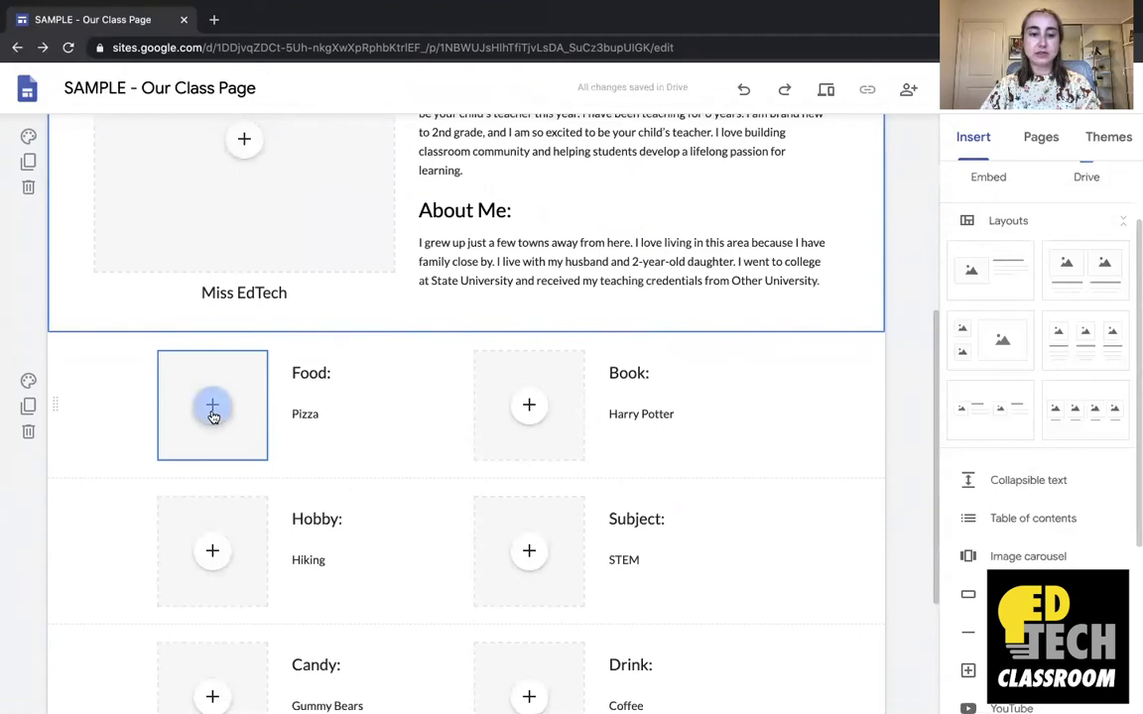
scroll(214, 416, "down", 1)
left_click(214, 432)
left_click(247, 482)
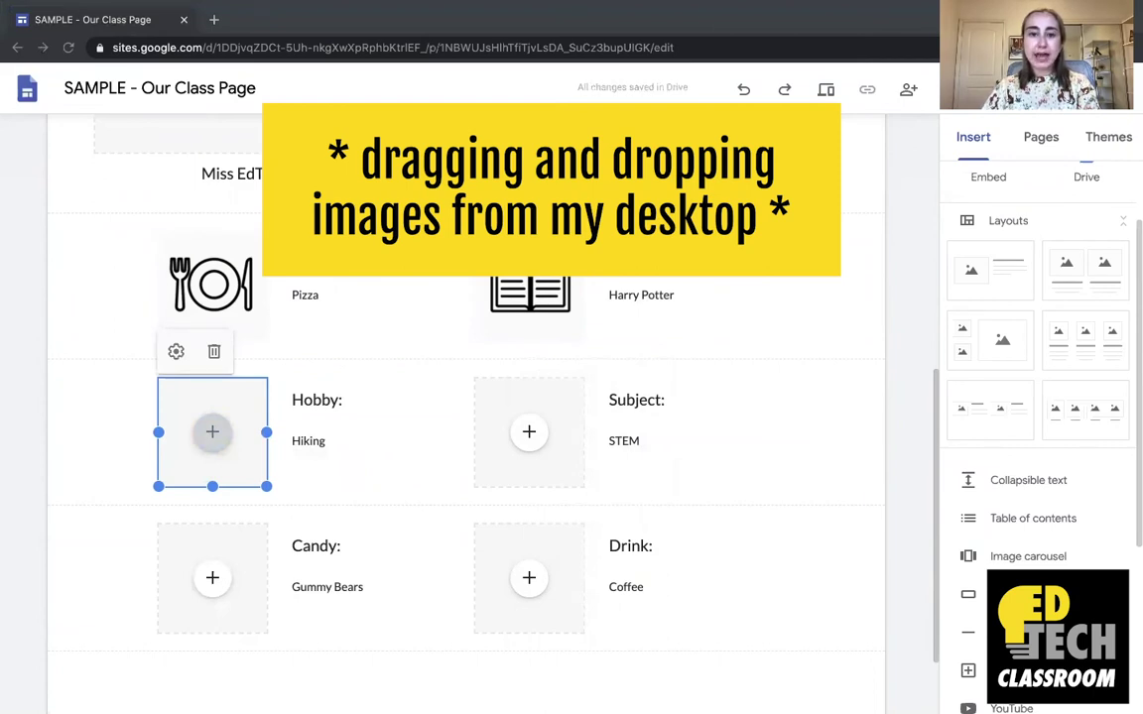
left_click_drag(212, 433, 212, 433)
left_click(529, 433)
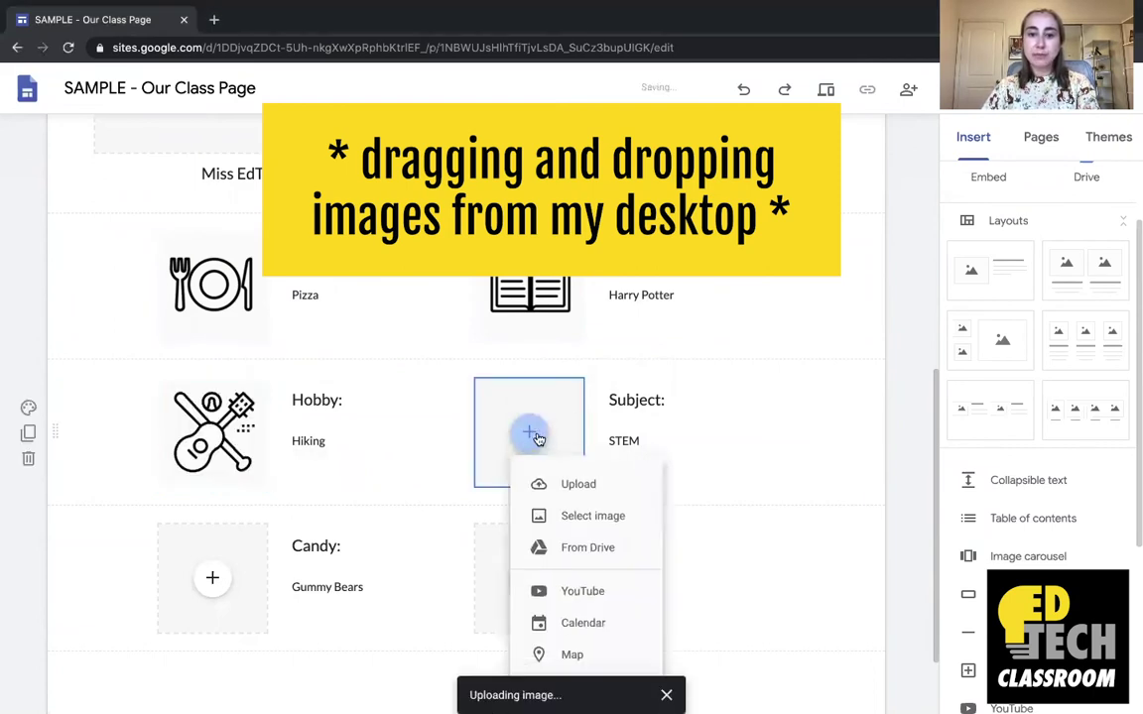
left_click(549, 481)
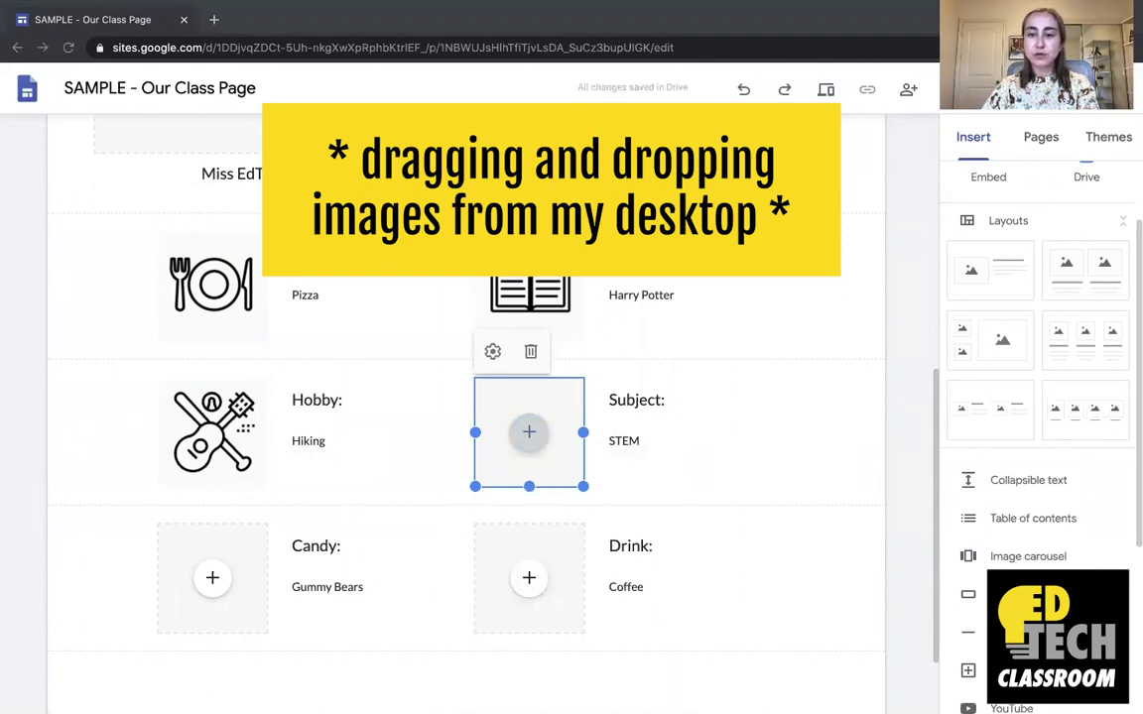
left_click_drag(529, 432, 529, 433)
Upload a candy icon to the Candy card and a coffee cup to the Drink card
scroll(273, 576, "down", 1)
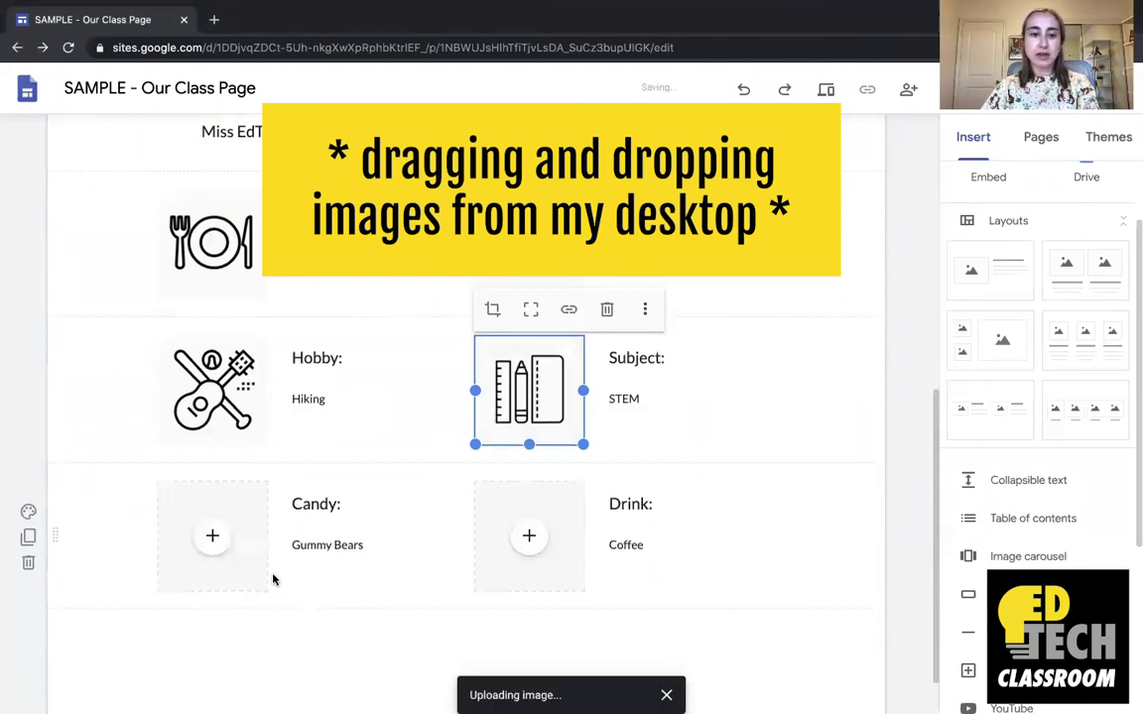
left_click(215, 537)
left_click(264, 510)
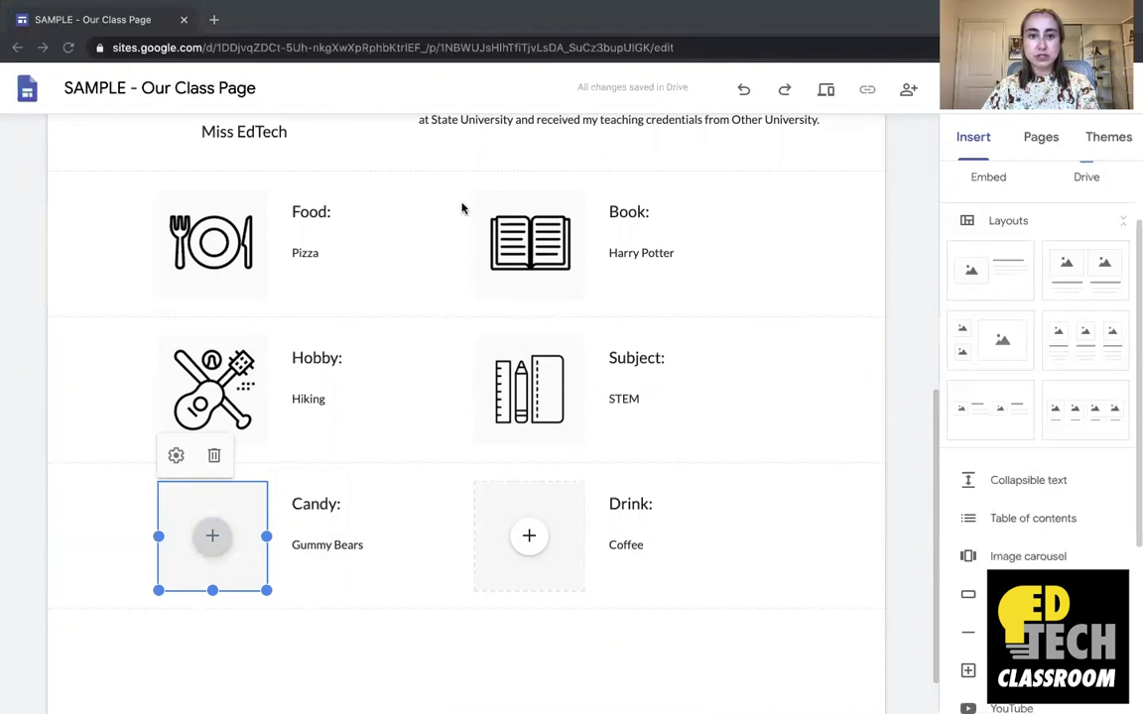
left_click(529, 536)
left_click(575, 504)
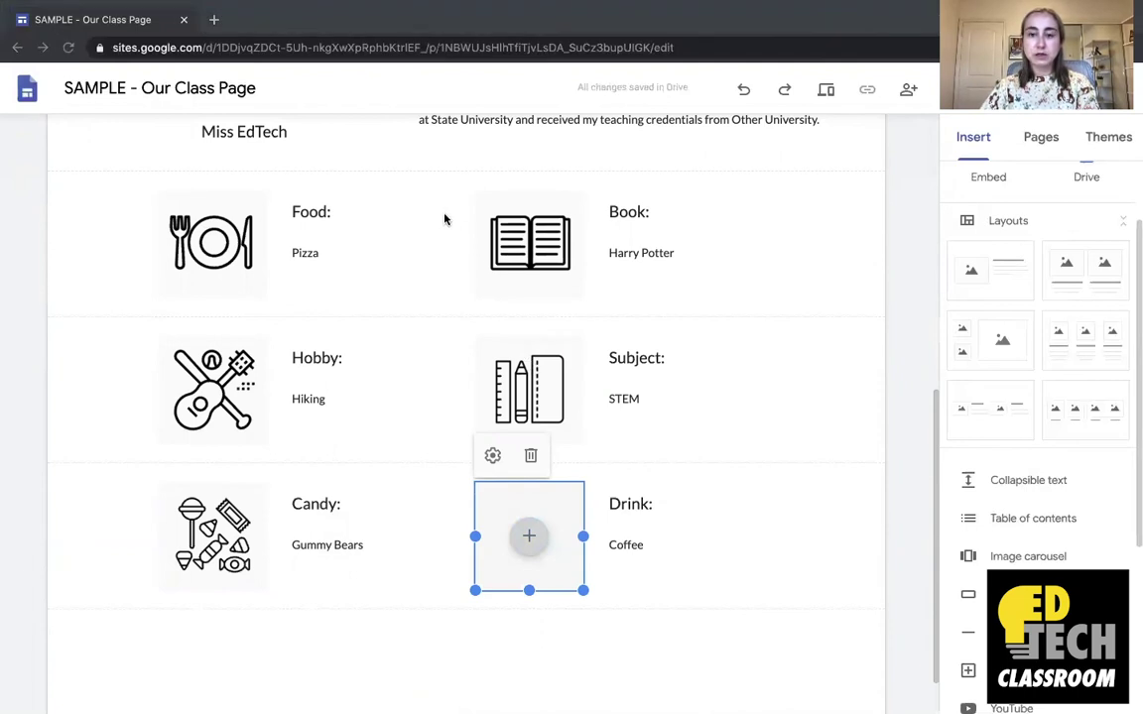
key("Return")
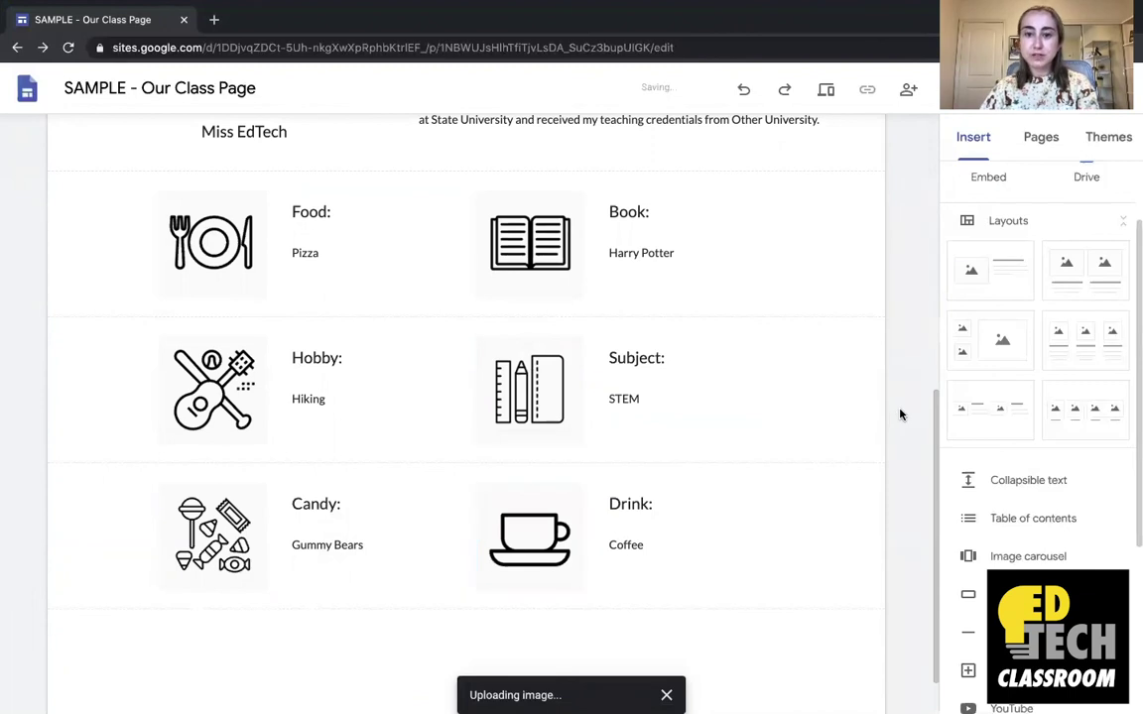
scroll(901, 414, "up", 1)
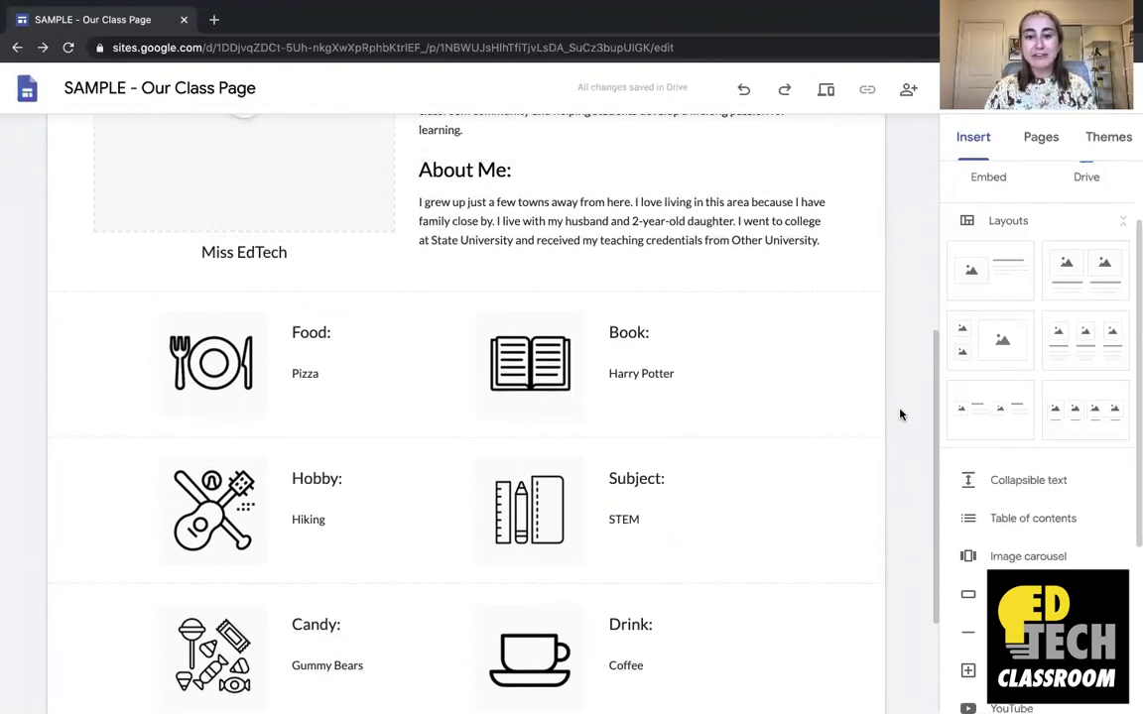
Upload the teacher's portrait photo into the image placeholder beside the Miss EdTech bio
scroll(901, 414, "up", 2)
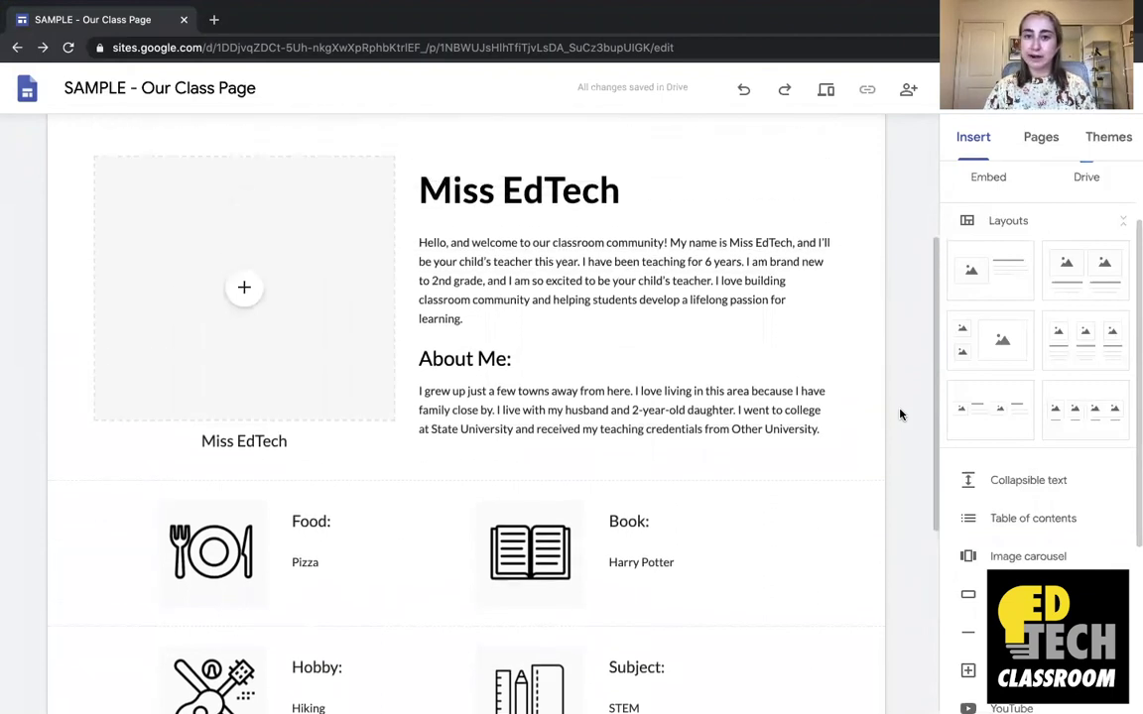
scroll(901, 415, "up", 2)
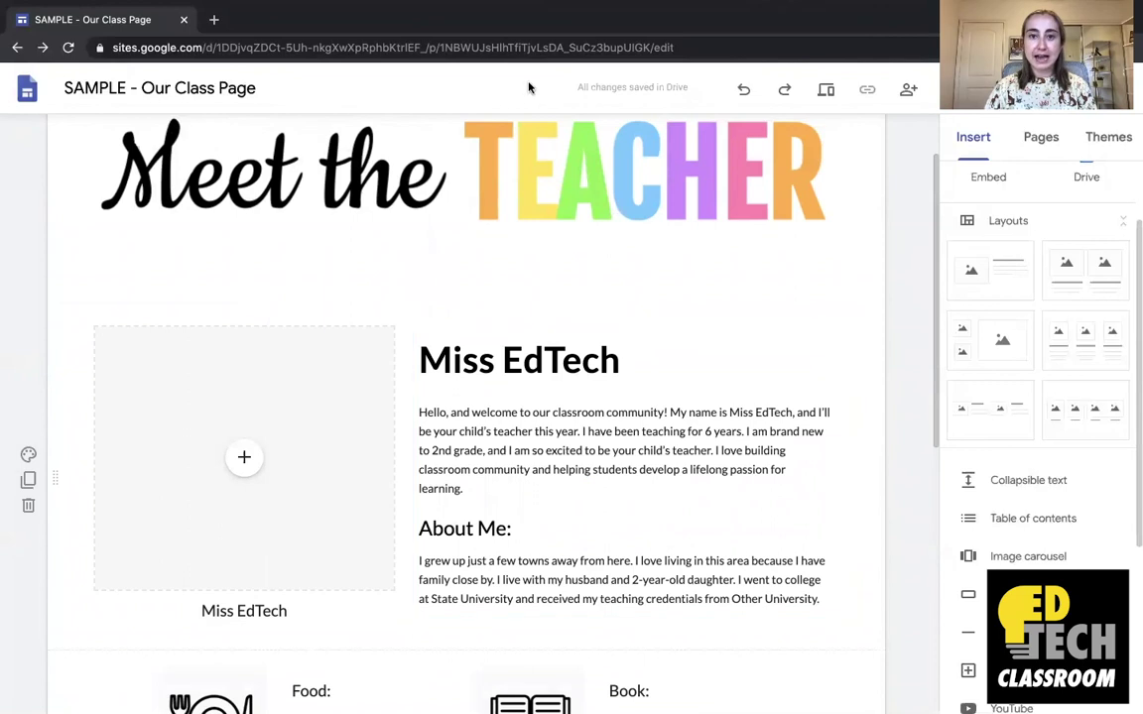
left_click(245, 462)
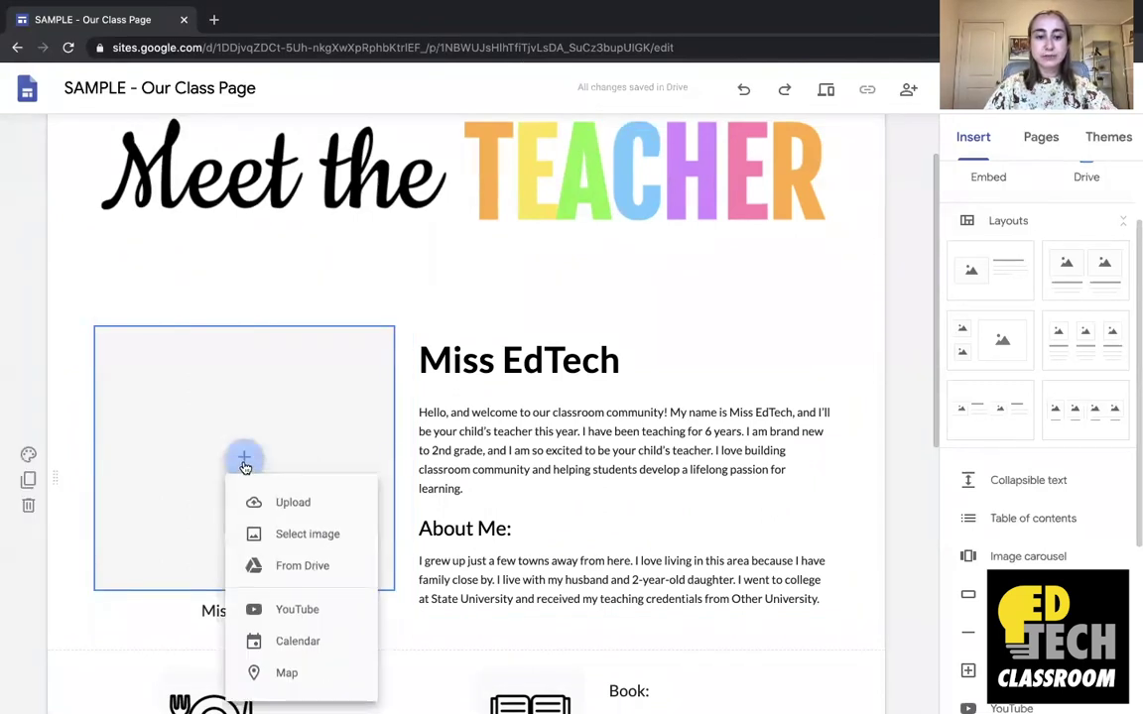
left_click(267, 507)
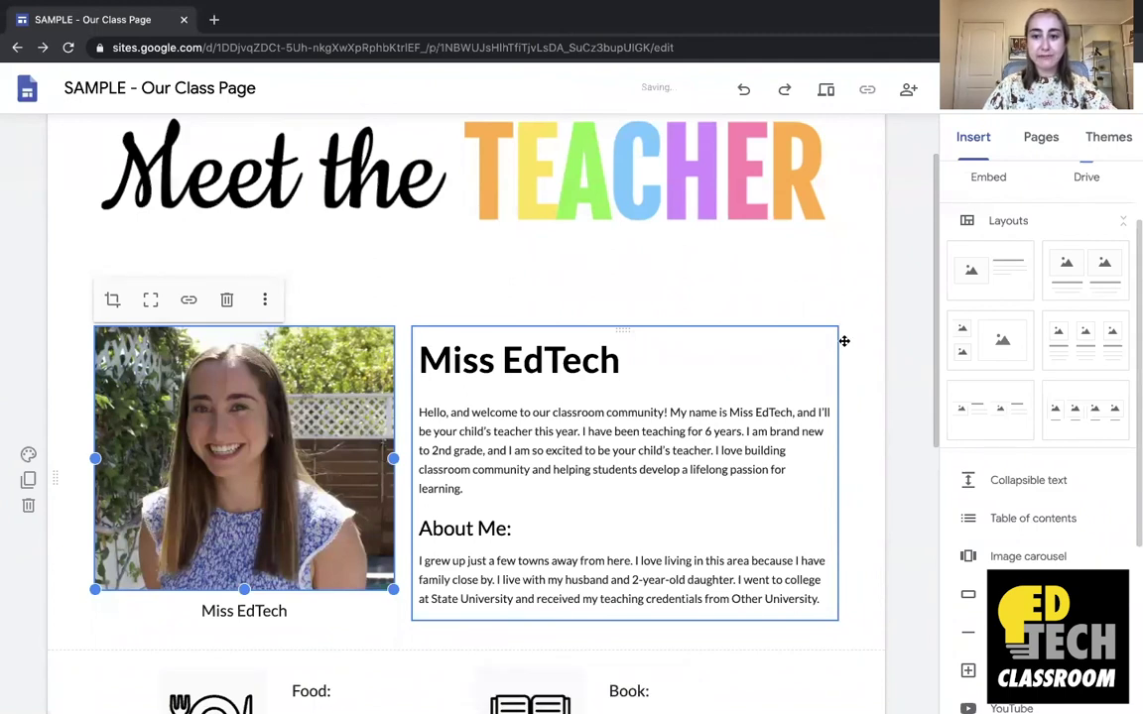
left_click(904, 333)
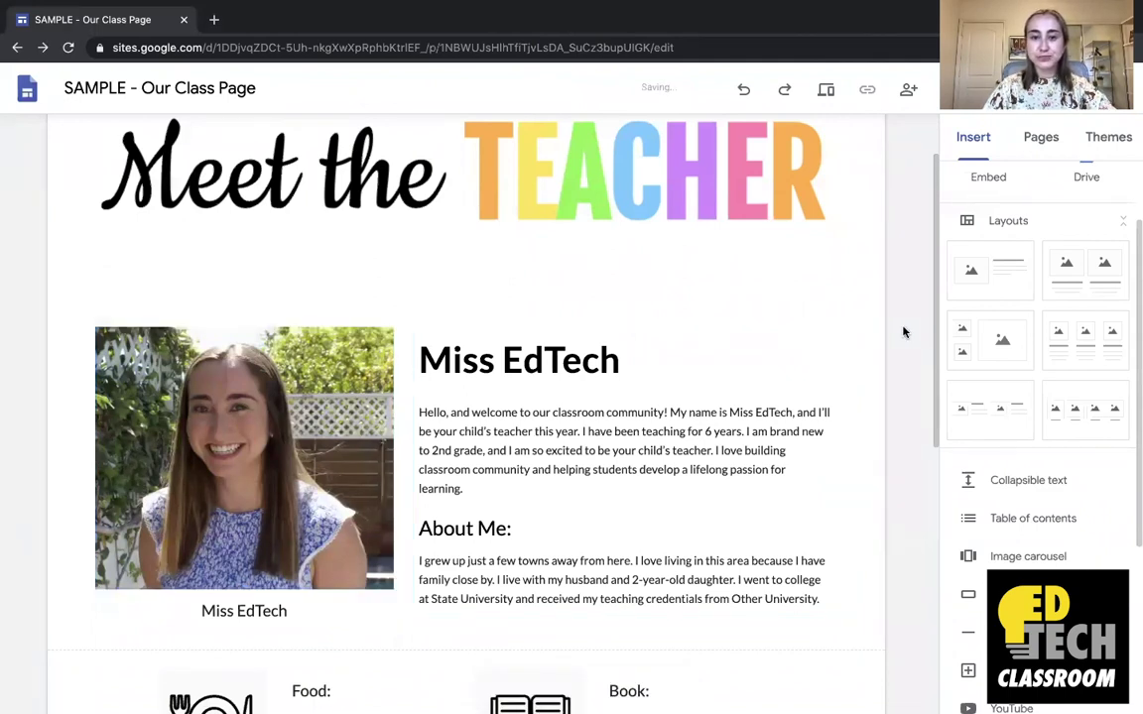
scroll(904, 332, "down", 5)
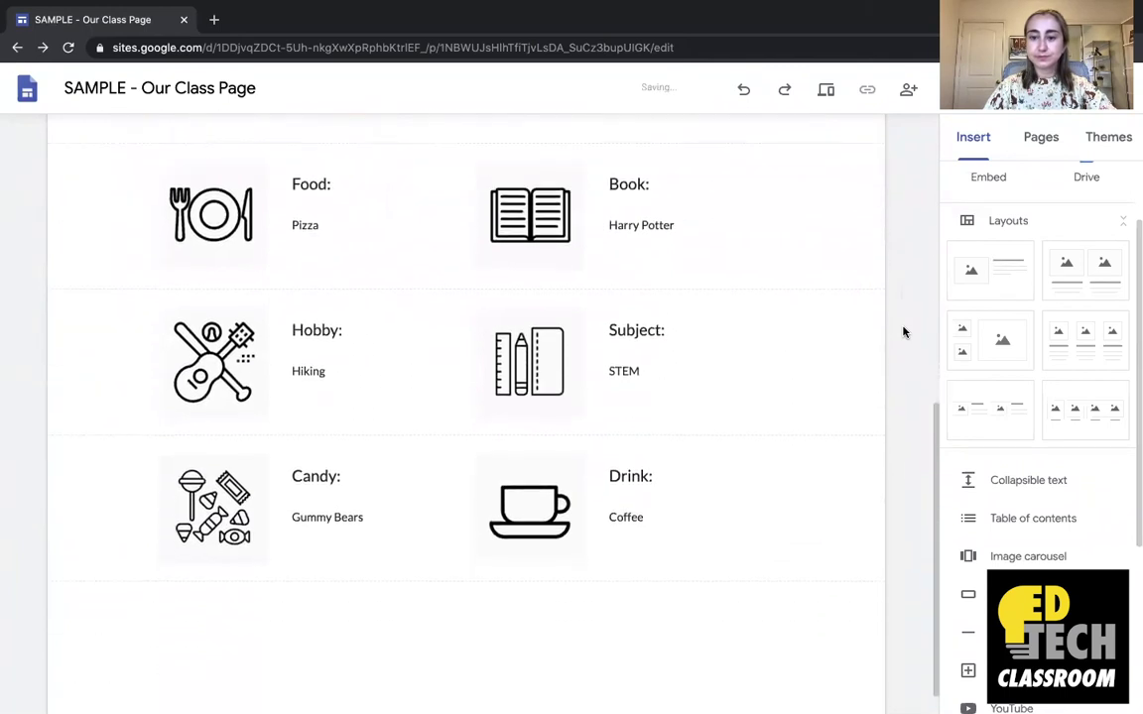
scroll(904, 333, "down", 1)
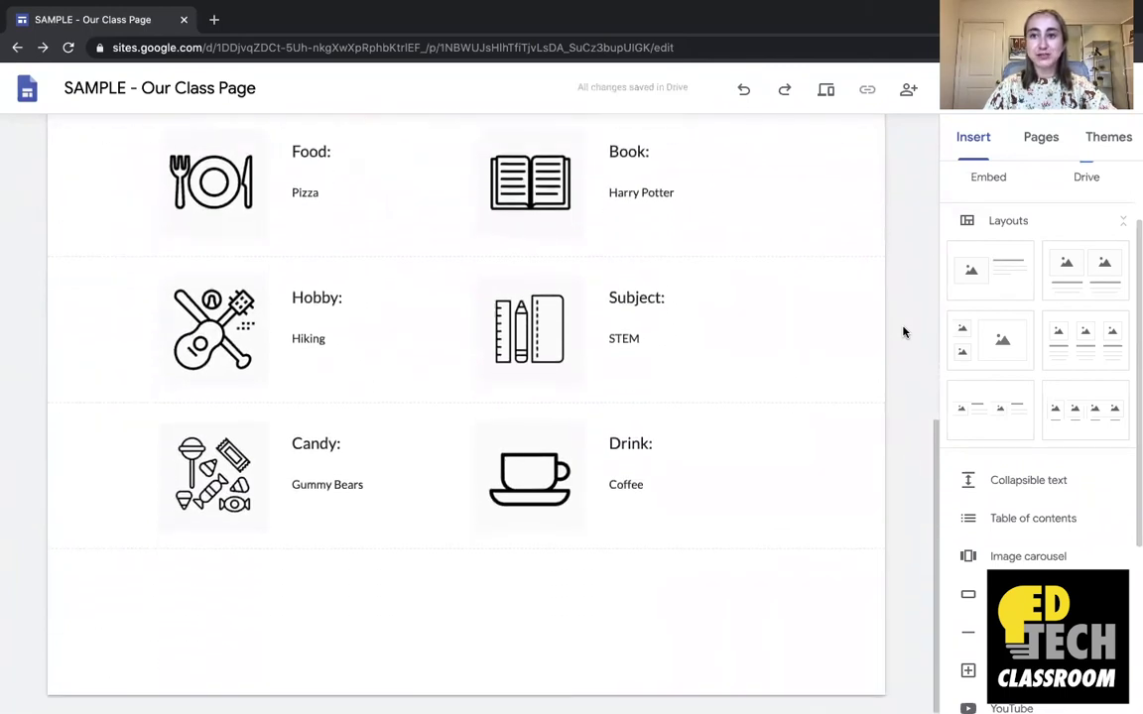